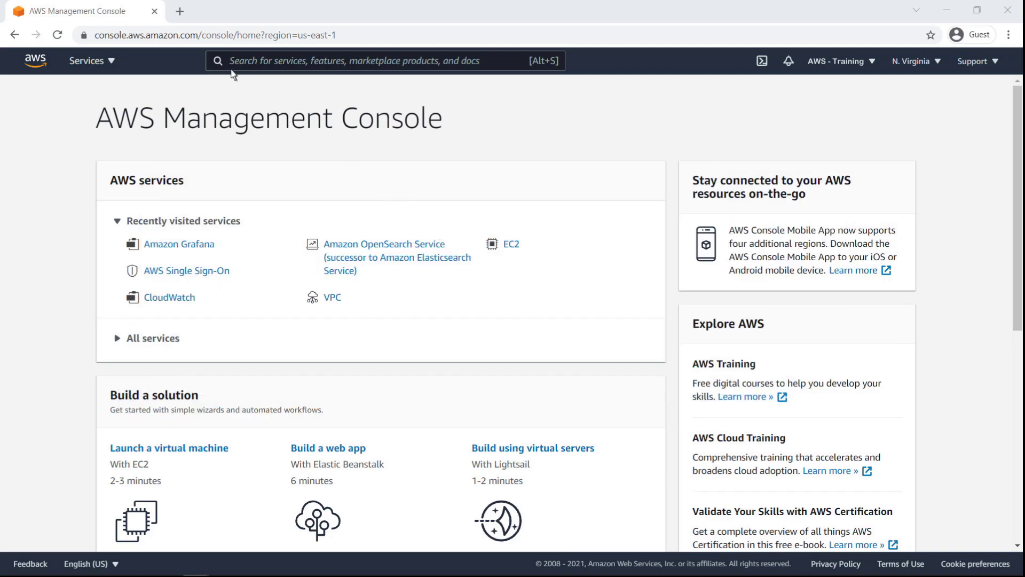
Step: Search the console for 'graf' and open the Amazon Managed Grafana service
left_click(234, 62)
type("graf")
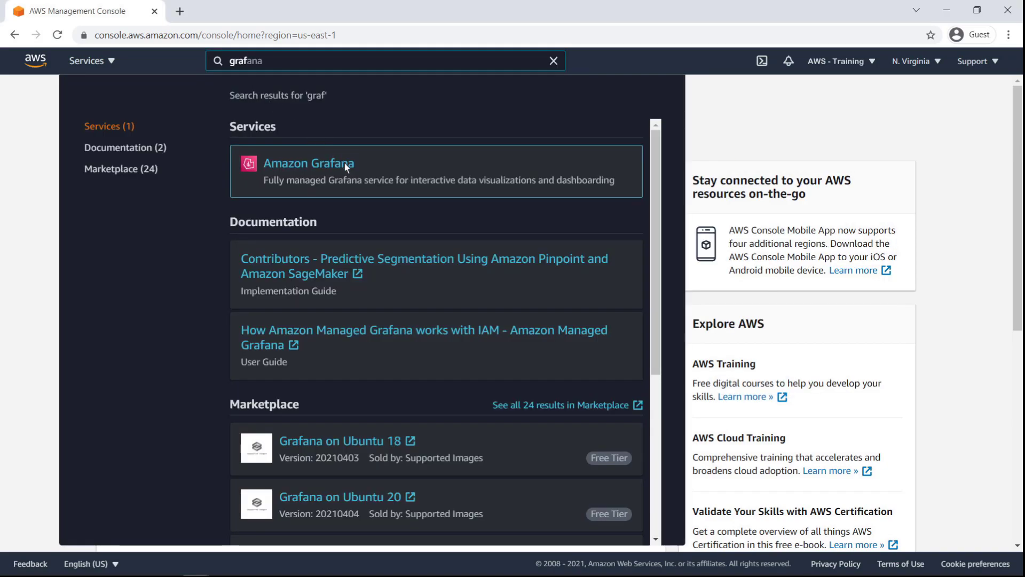
left_click(350, 167)
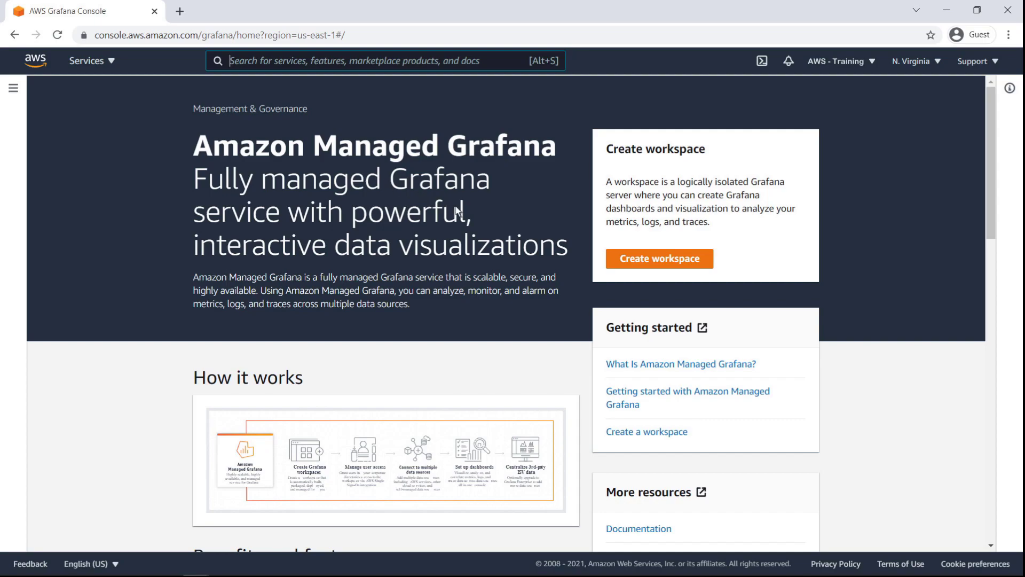
Step: Start a new workspace named mydemows and continue to its configuration
left_click(613, 262)
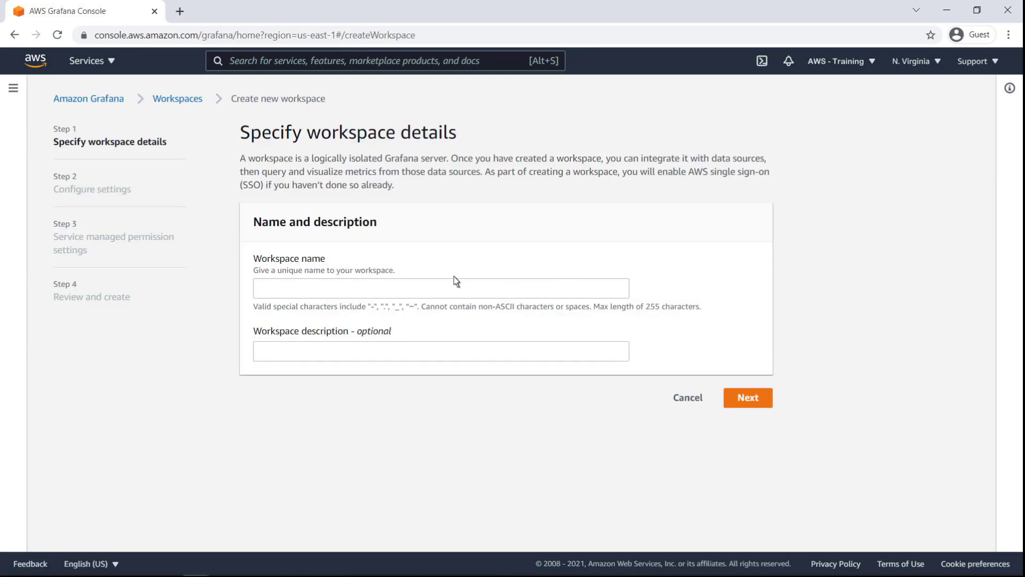
left_click(257, 293)
type("mydemows")
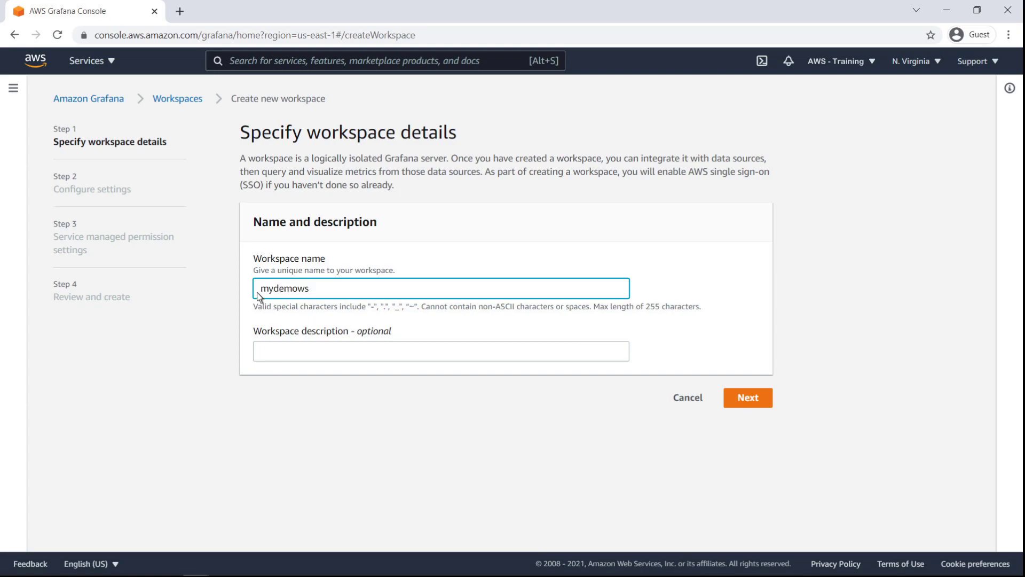
left_click(731, 403)
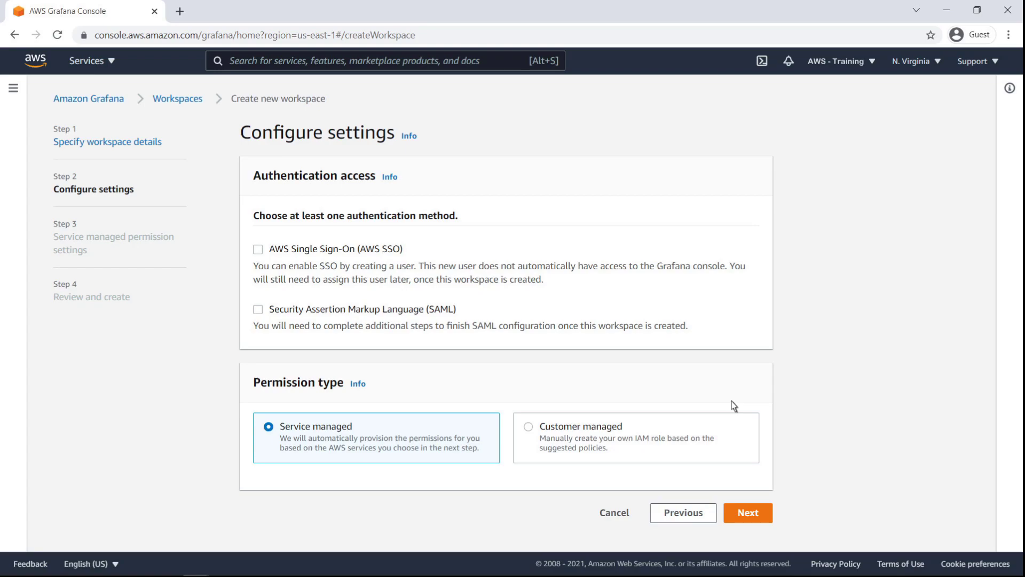
Step: Enable AWS SSO sign-in with service-managed permissions and advance to permission settings
left_click(258, 251)
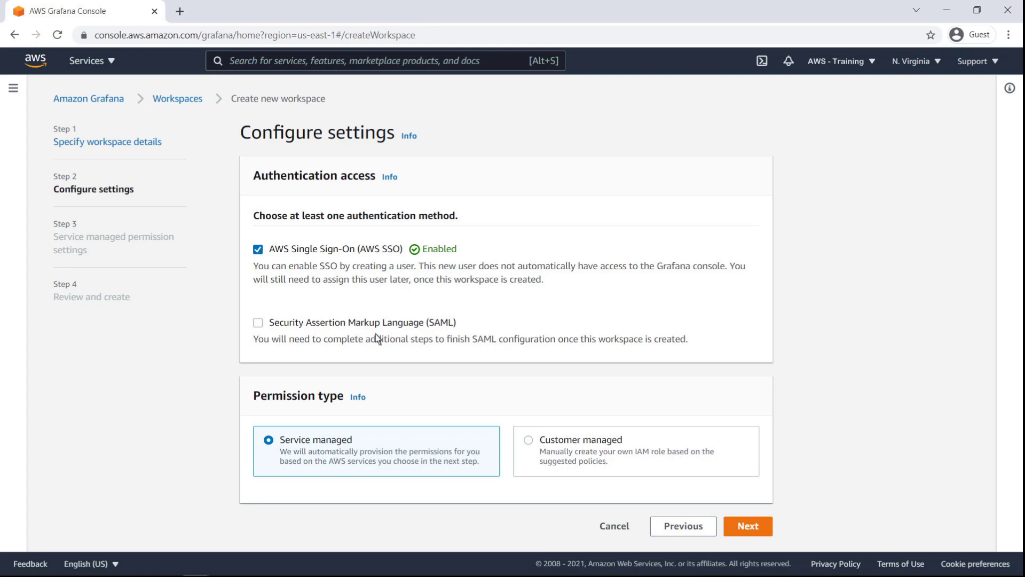
left_click(573, 448)
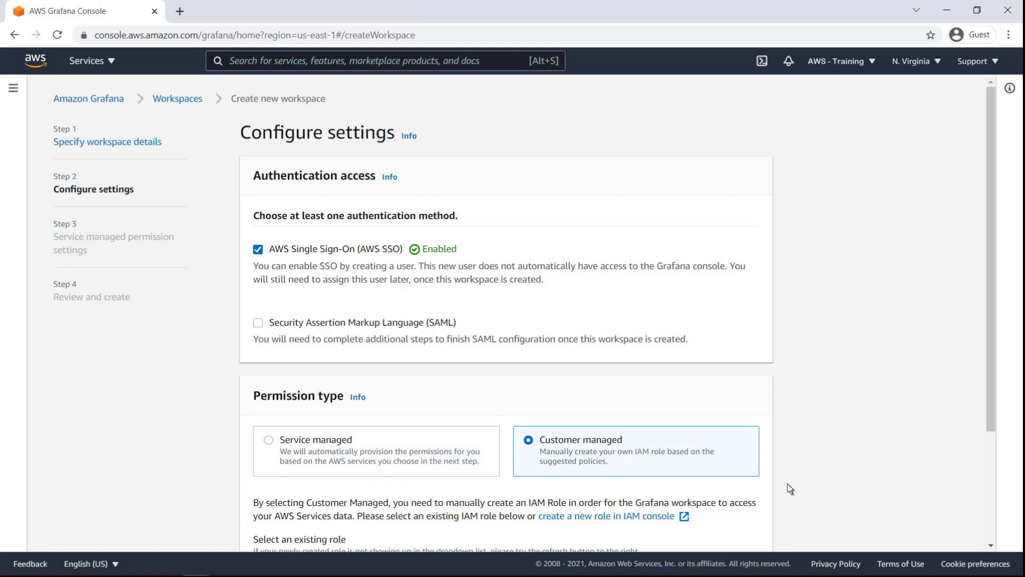
left_click(991, 517)
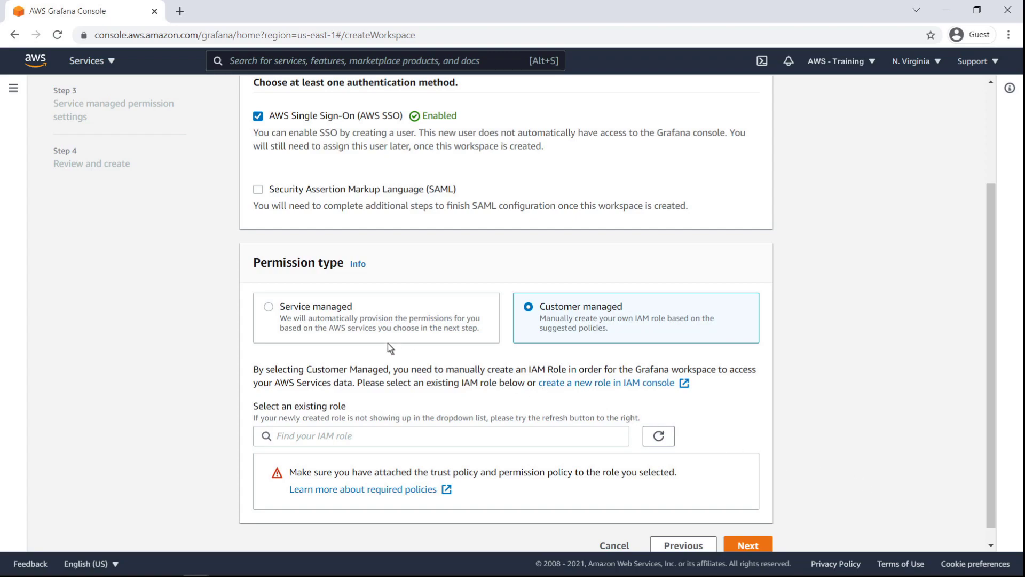
left_click(269, 309)
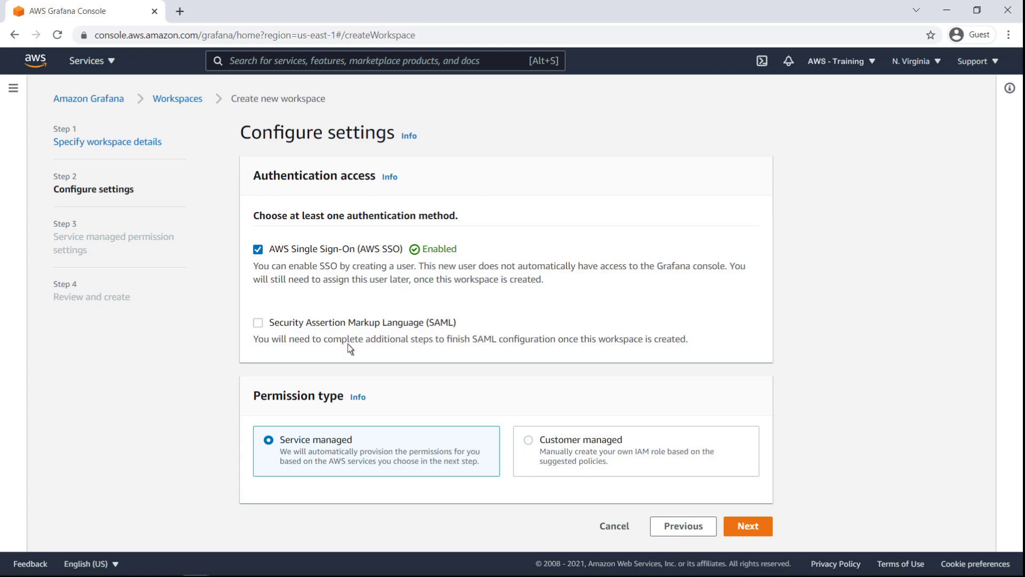
left_click(748, 526)
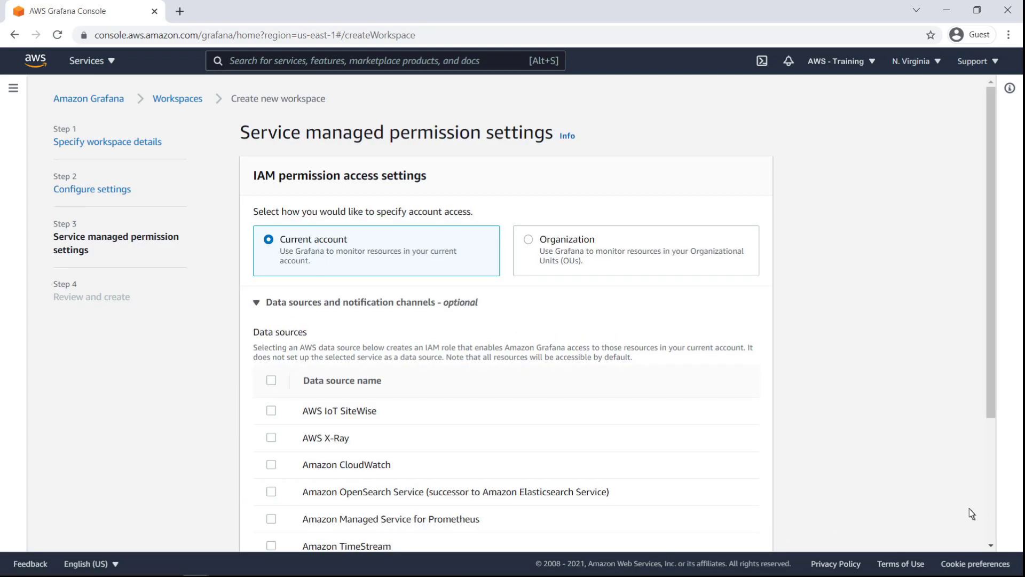
scroll(991, 511, "down", 2)
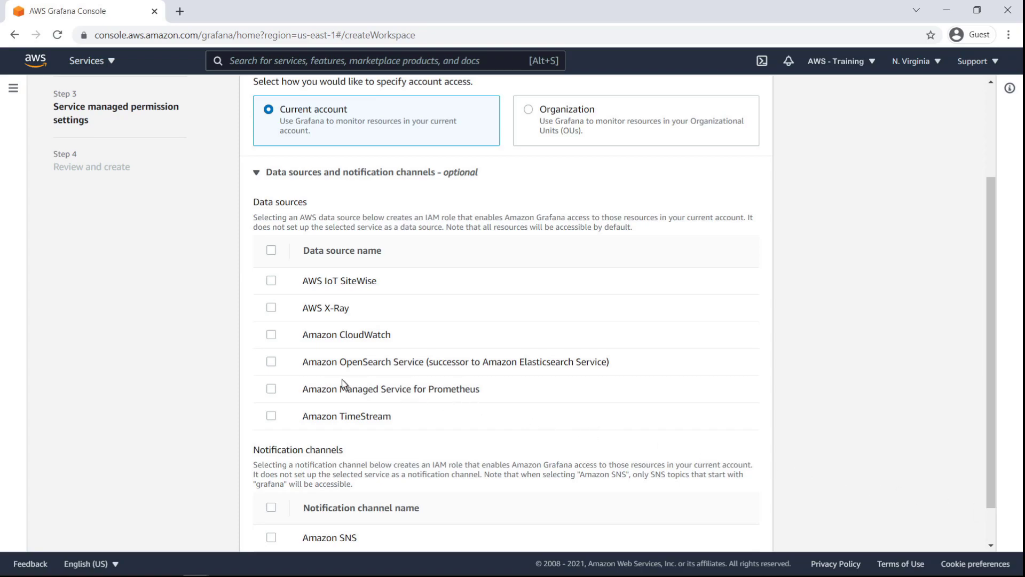
Step: Grant Amazon OpenSearch Service and Amazon SNS access, then proceed to the review page
left_click(272, 362)
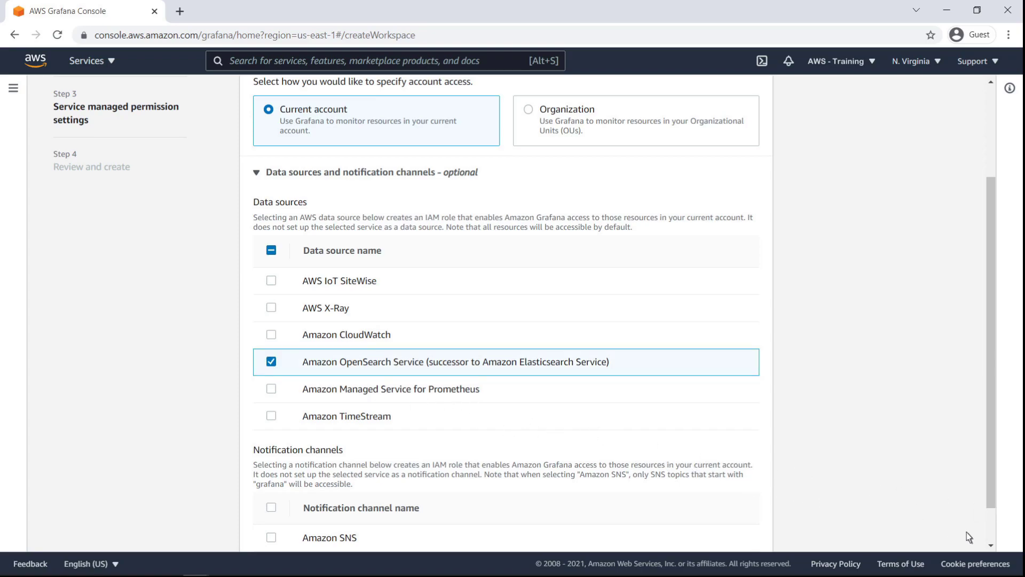
scroll(991, 537, "down", 1)
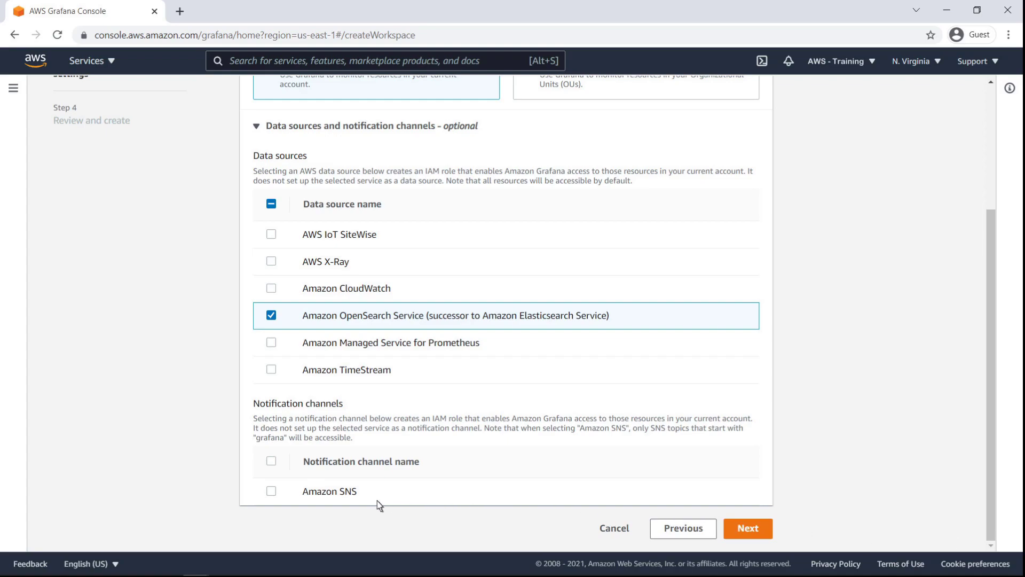
left_click(272, 492)
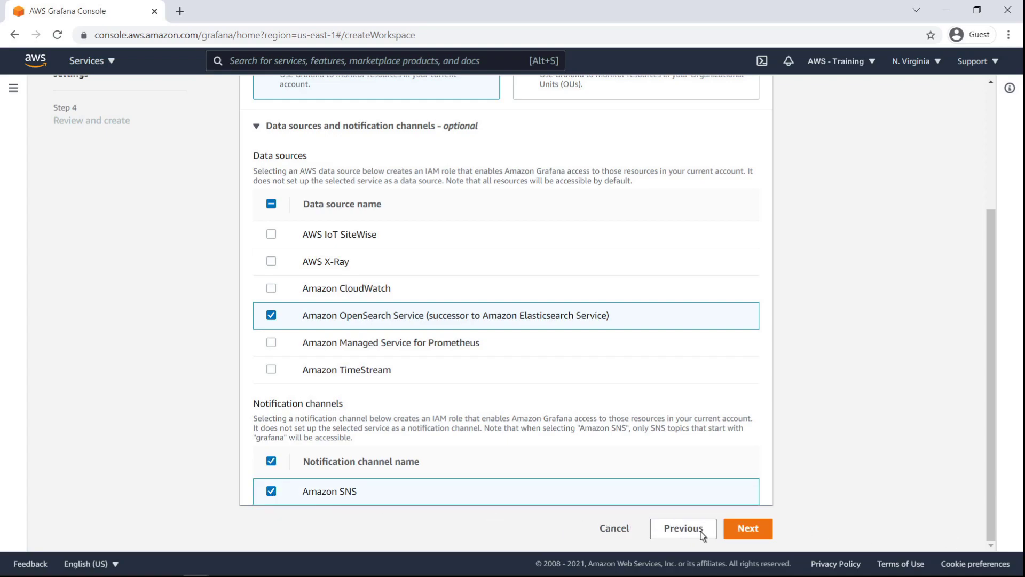
left_click(731, 530)
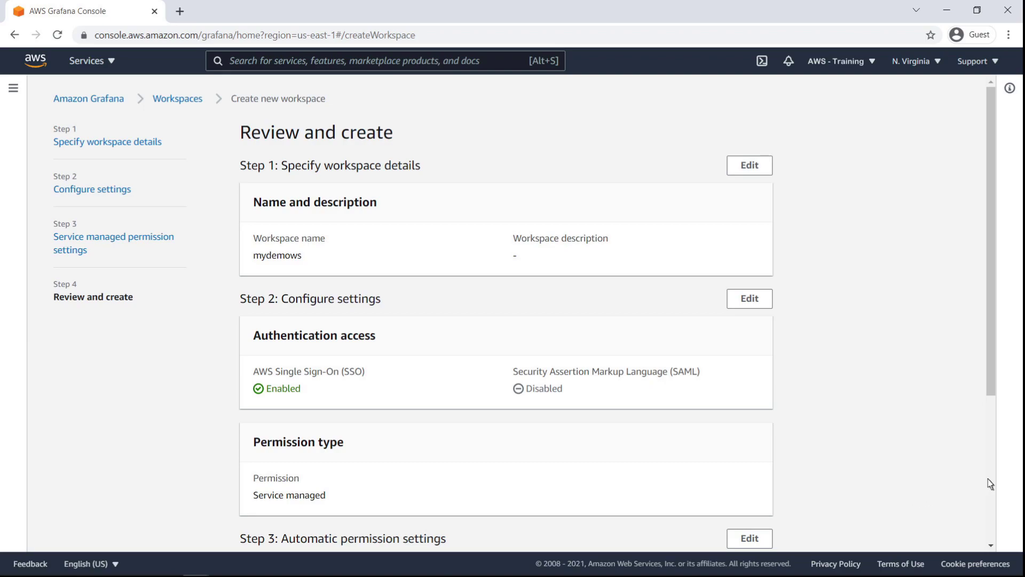
scroll(988, 478, "down", 3)
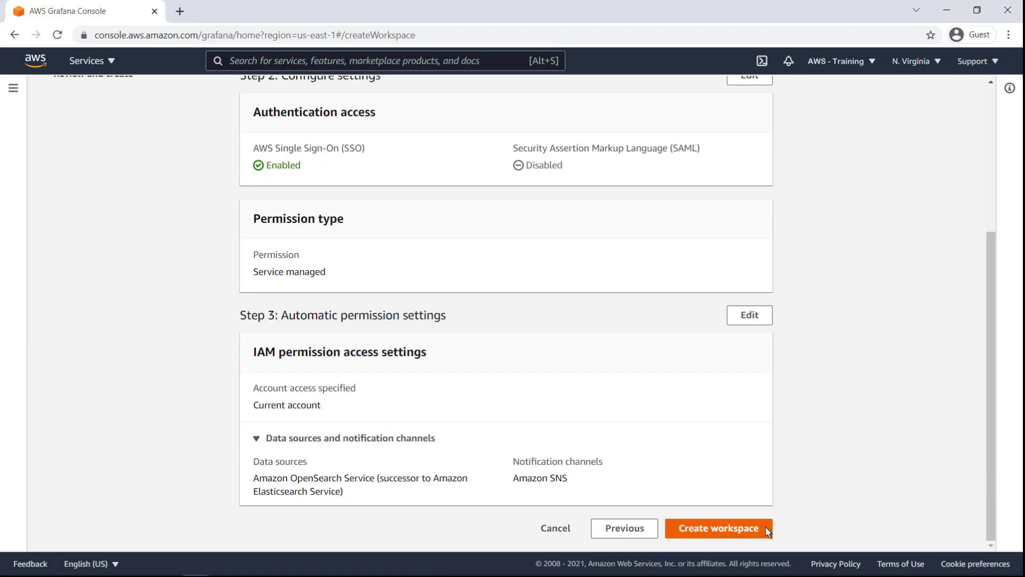
Step: Create the mydemows workspace and begin assigning an SSO user or group
left_click(766, 531)
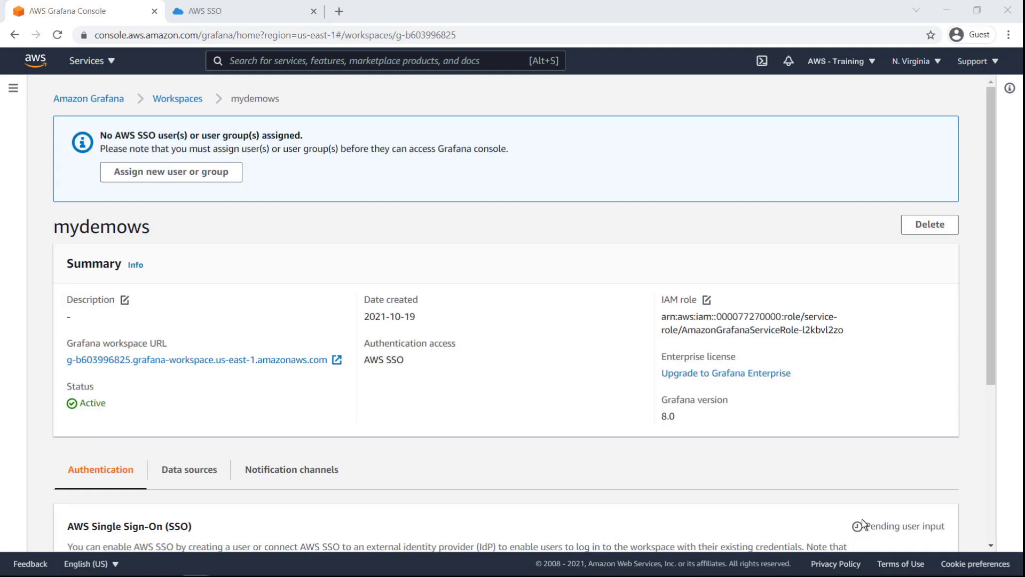
scroll(988, 507, "down", 3)
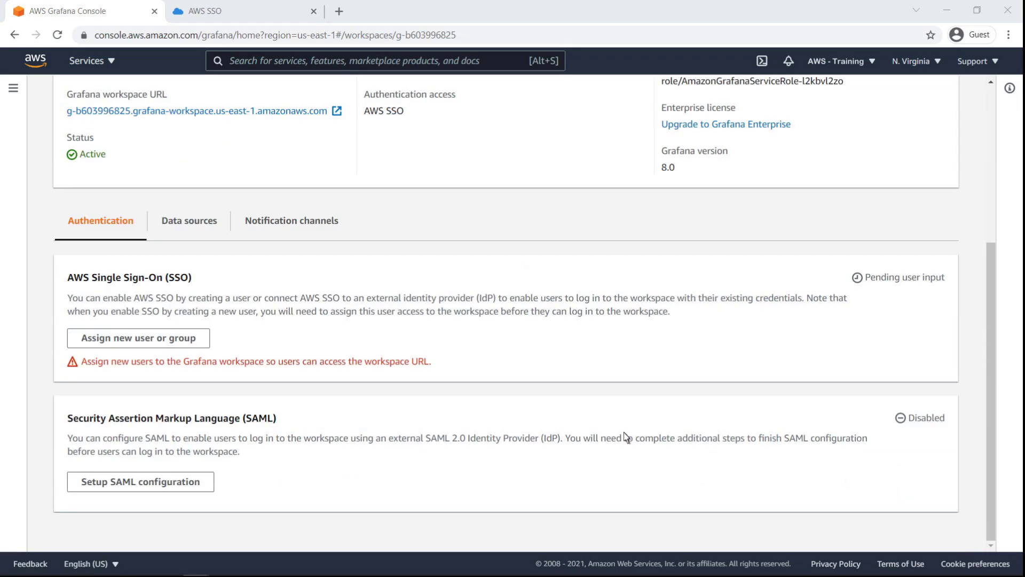
left_click(196, 344)
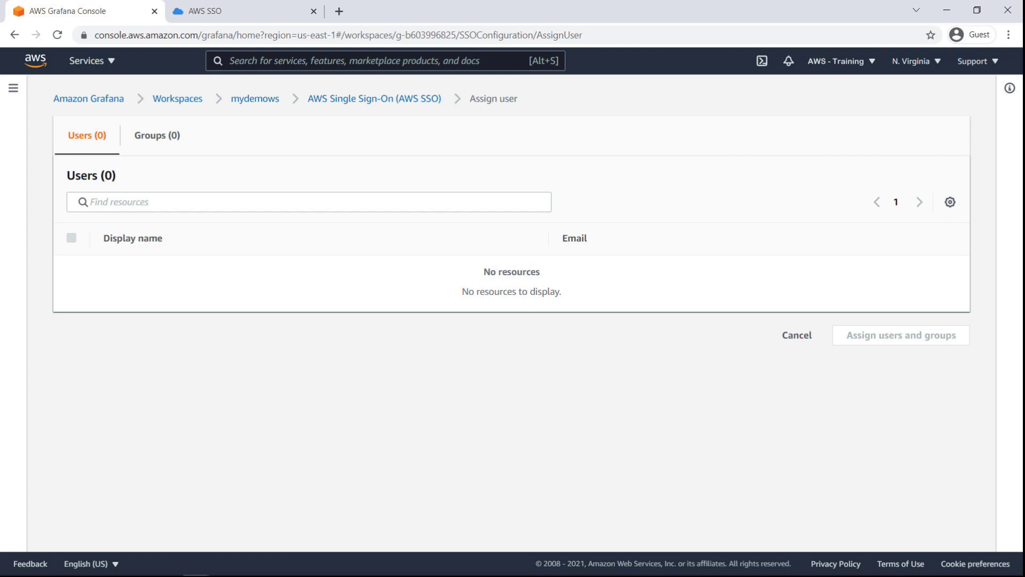
Step: Go to the AWS SSO users list and start adding a new user
left_click(223, 17)
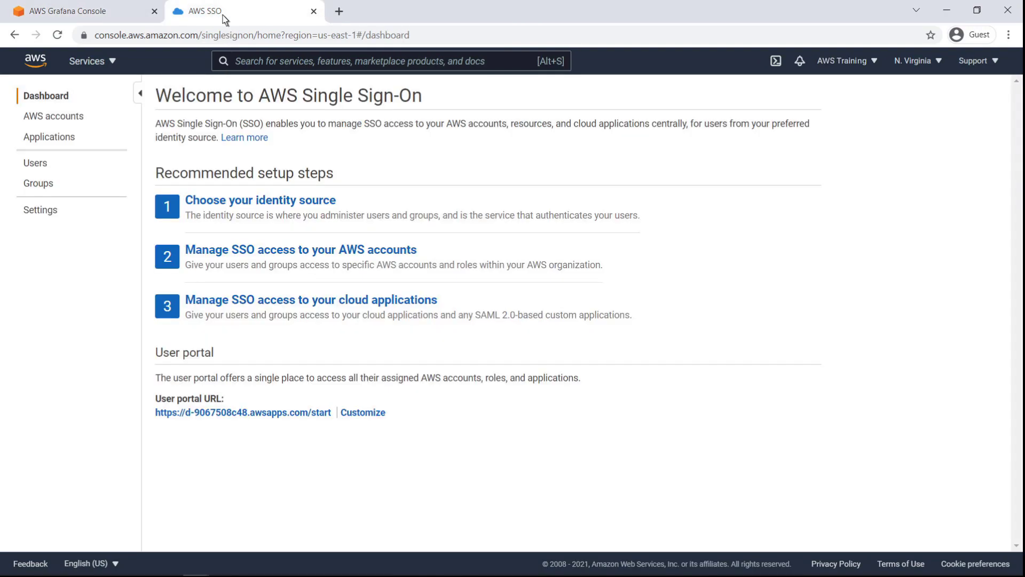
left_click(41, 165)
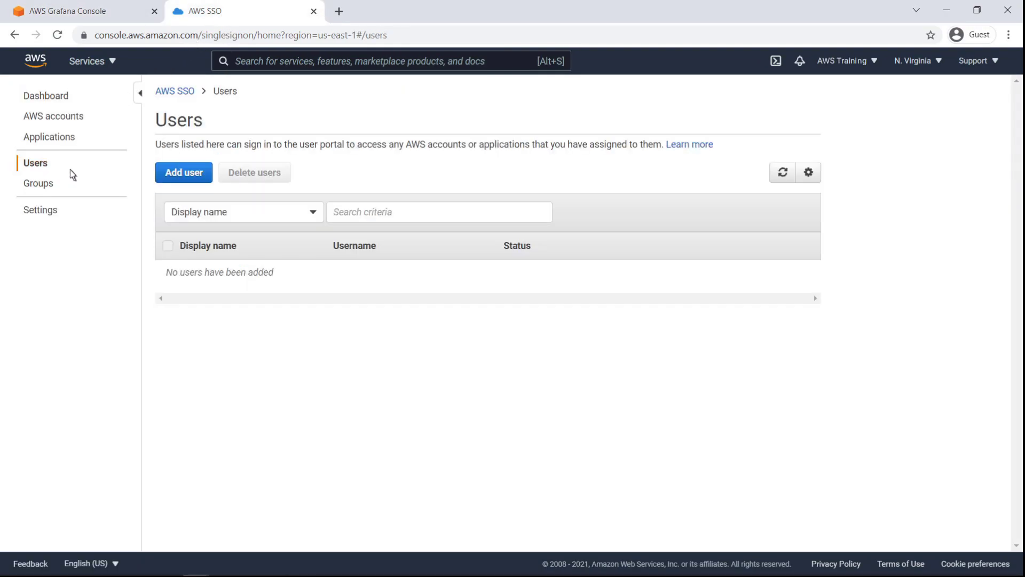
left_click(198, 179)
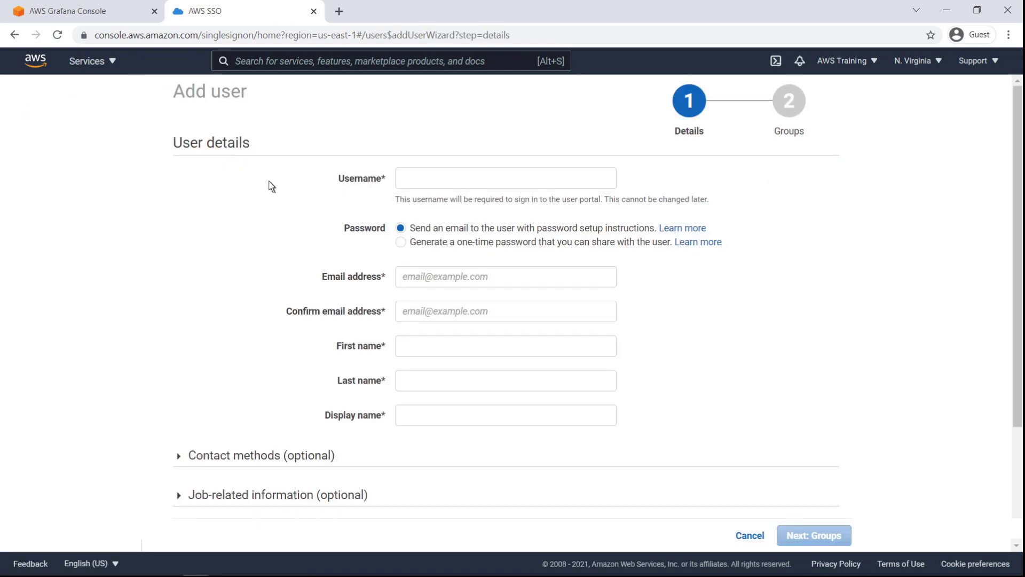
Step: Enter username user1, a generated one-time password, email and name, then continue to groups
left_click(402, 186)
type("user1")
key("Tab")
left_click(401, 242)
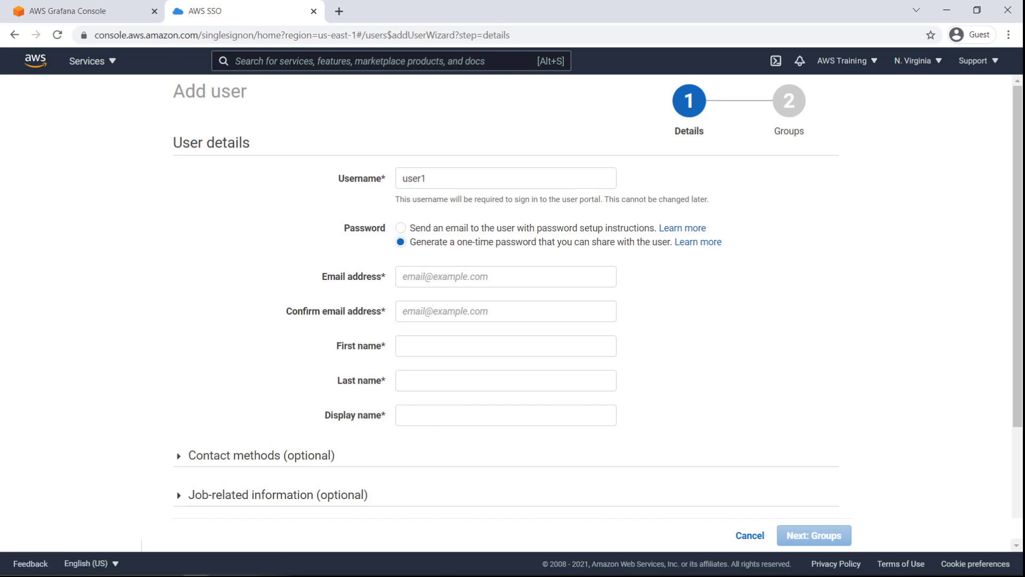
key("Tab")
type("user1@example.com")
key("Tab")
type("user1@example.com")
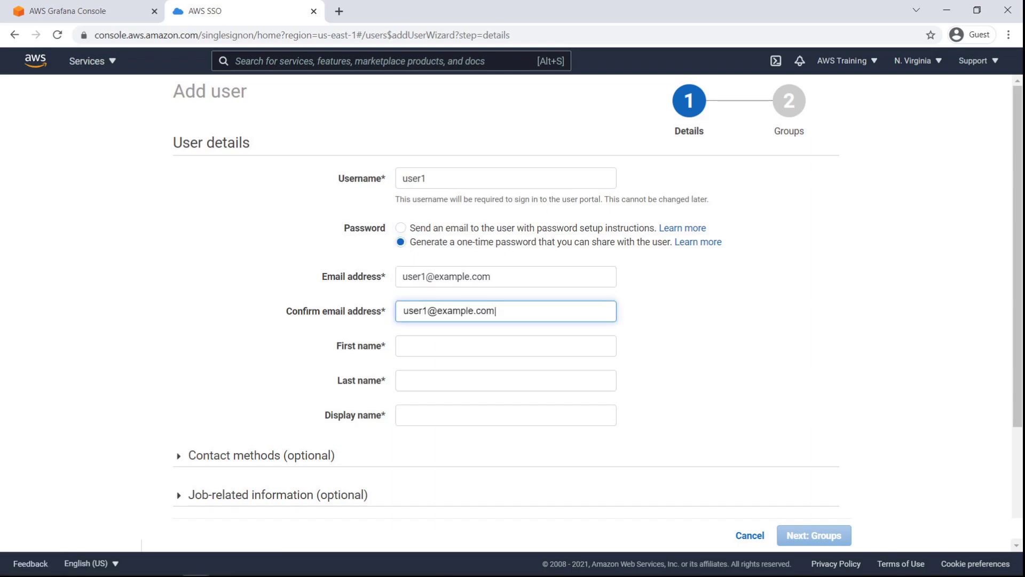
key("Tab")
type("user1")
key("Tab")
type("last")
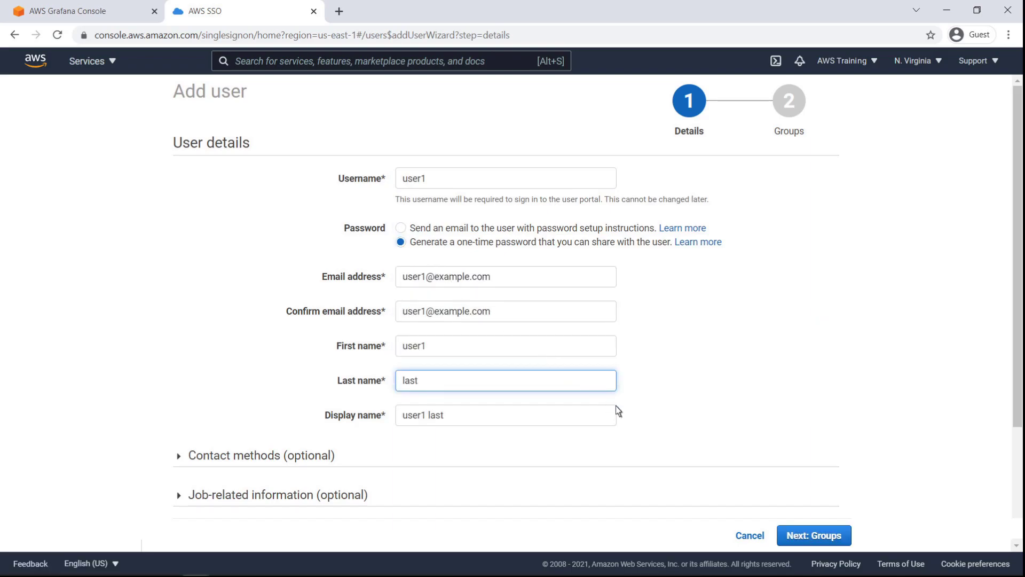
left_click(787, 537)
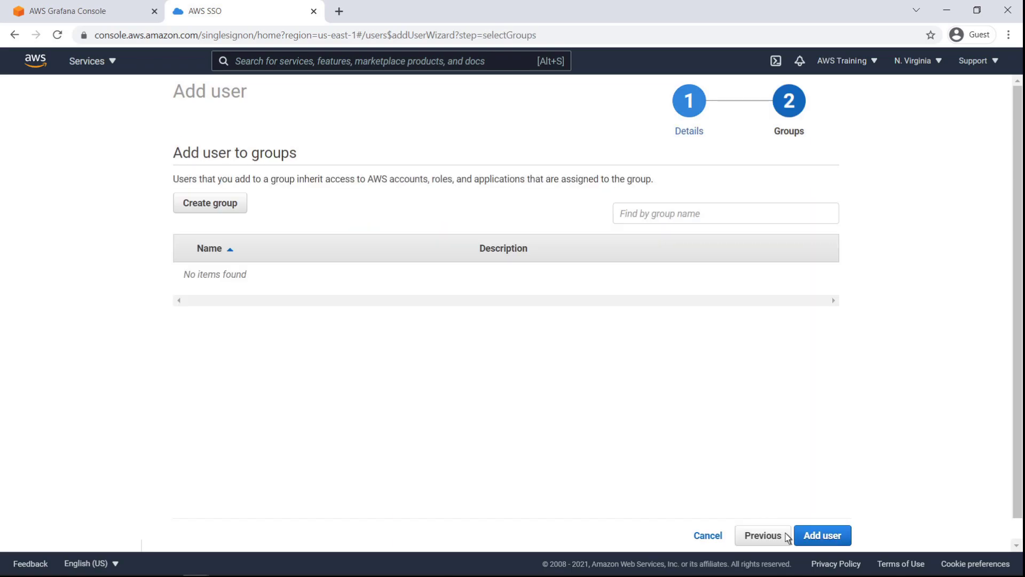
Step: Create a new SSO group named GFGroup
left_click(210, 203)
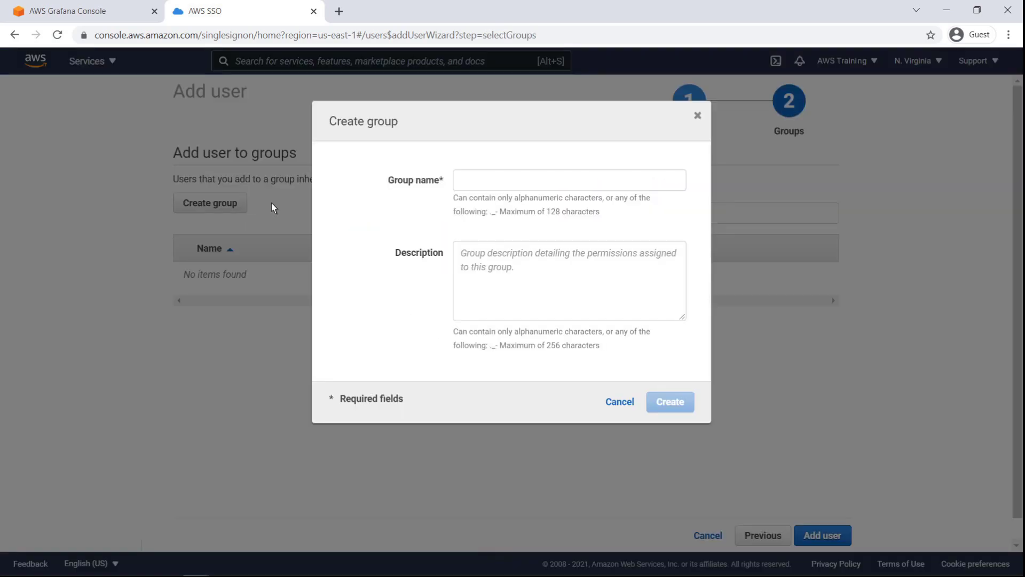
left_click(458, 183)
type("GFGroup")
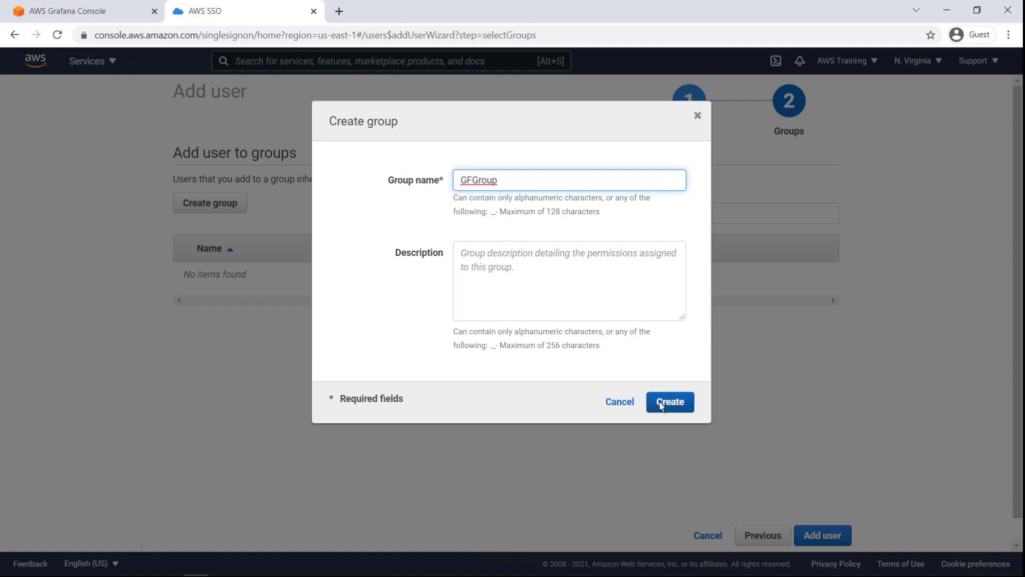
left_click(660, 402)
Step: Add user1 to GFGroup, finish adding the user, and show the one-time password
left_click(184, 273)
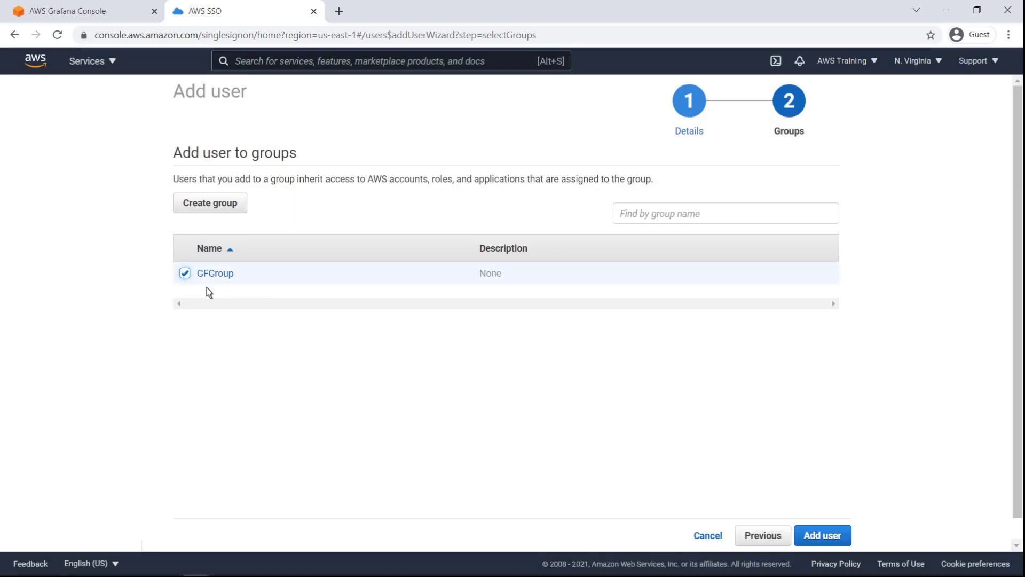
left_click(802, 539)
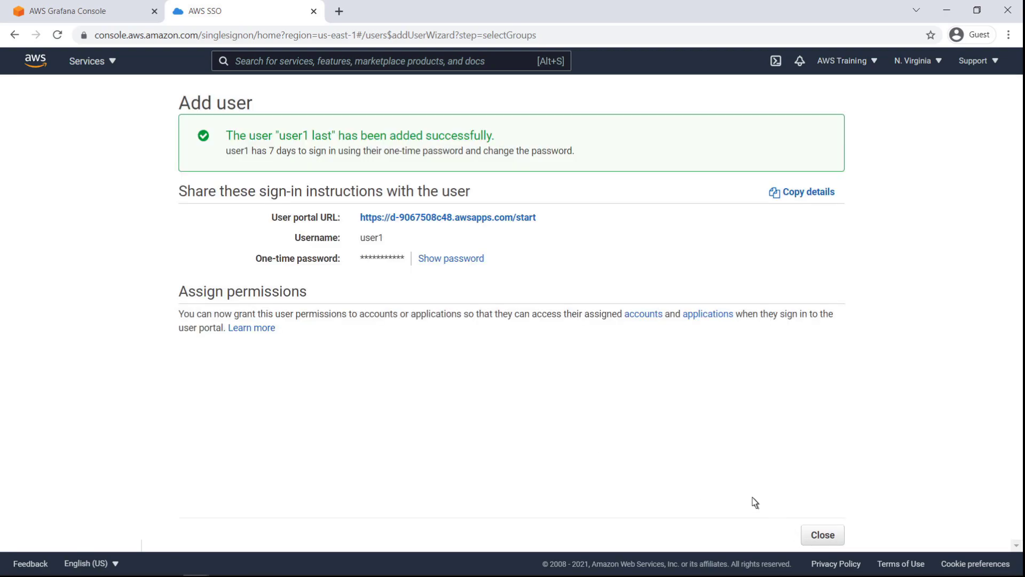
left_click(462, 268)
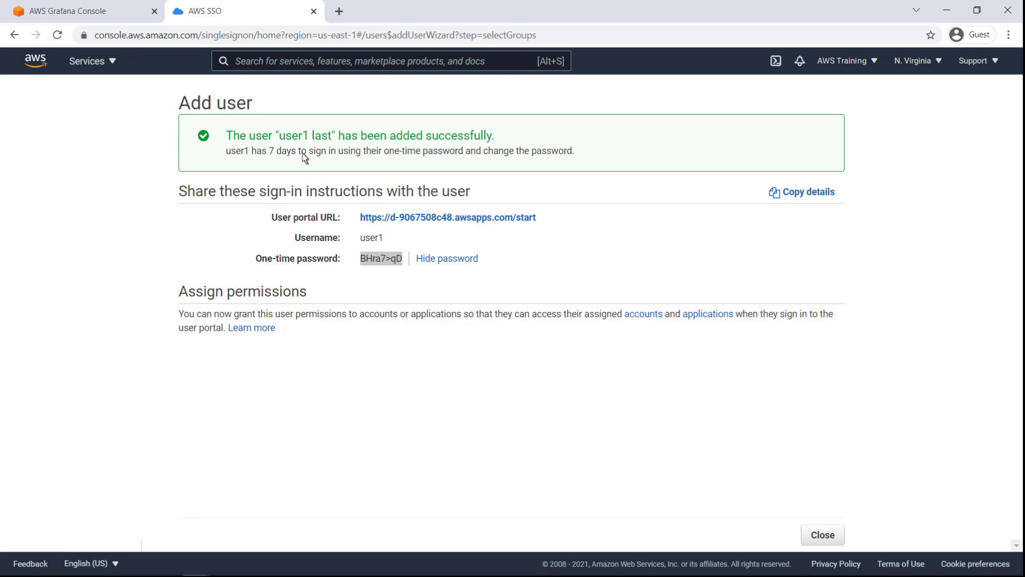
Step: Assign the GFGroup group to the mydemows workspace
left_click(108, 16)
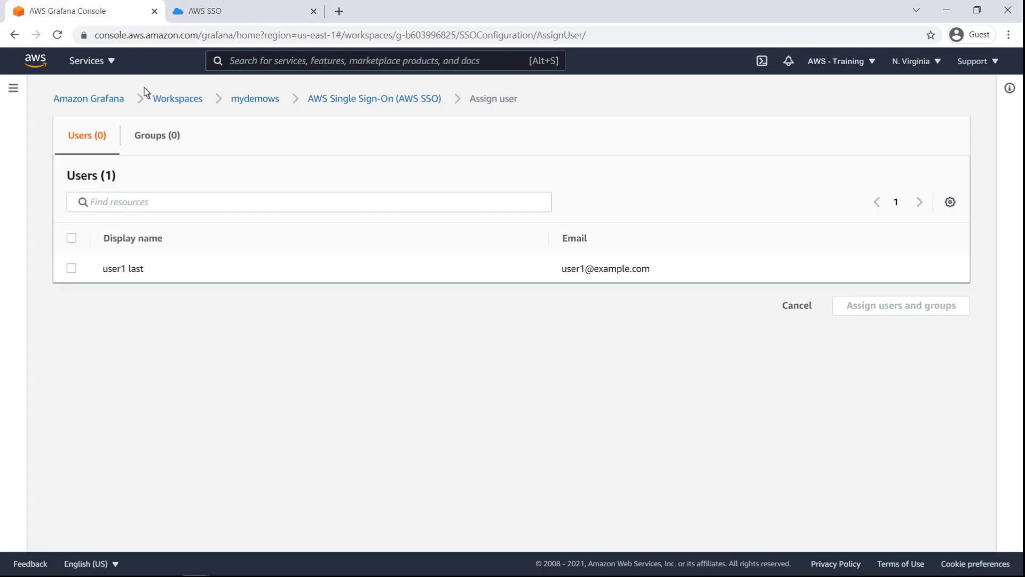
left_click(170, 137)
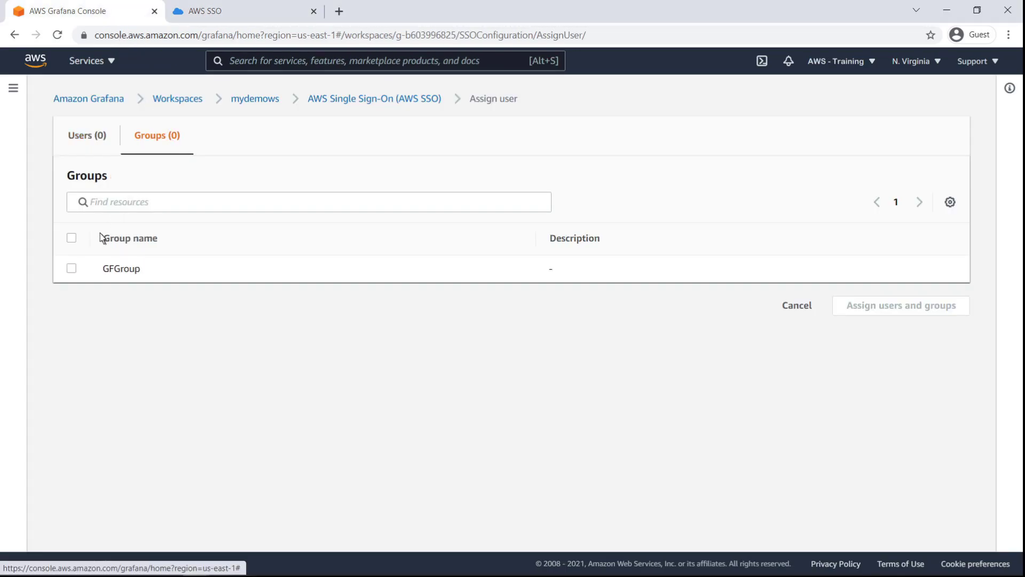
left_click(71, 268)
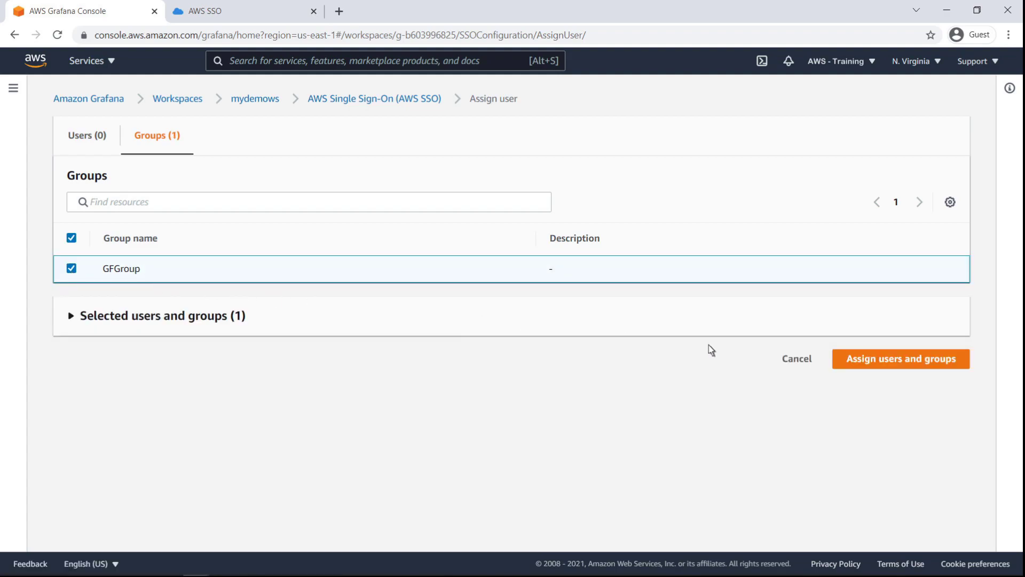
left_click(843, 361)
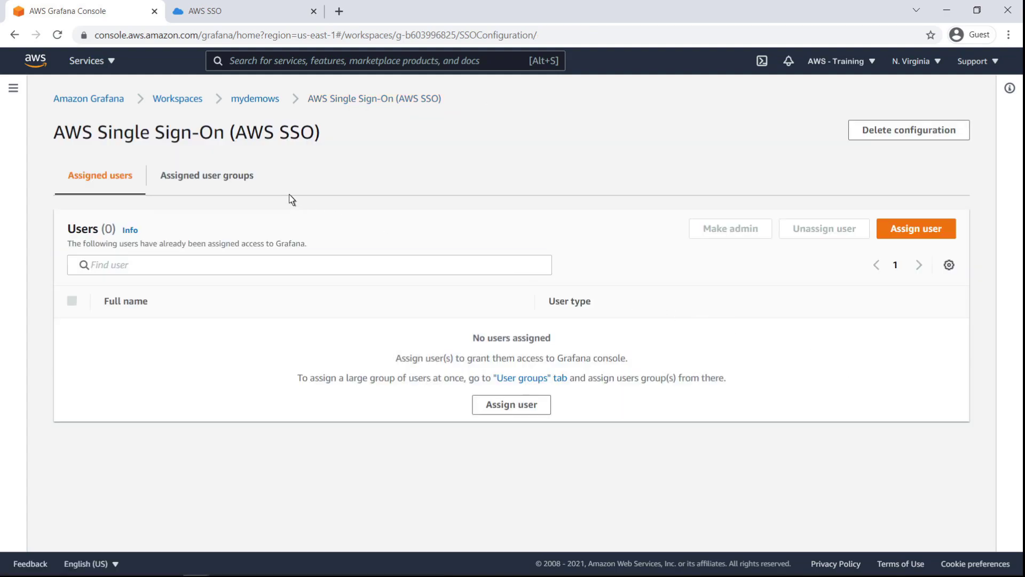
Step: Promote GFGroup to Admin and return to the mydemows workspace details
left_click(239, 182)
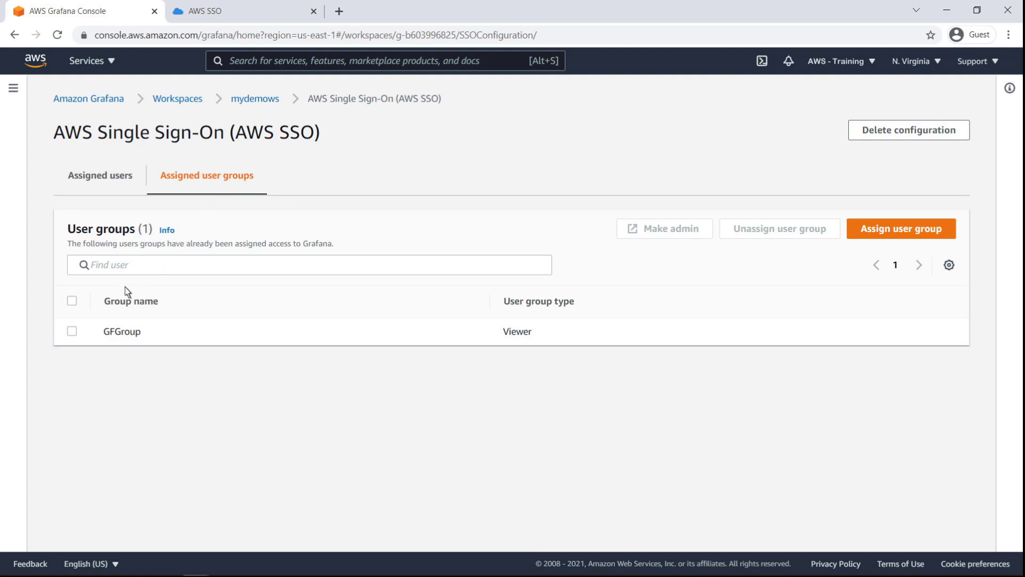
left_click(72, 331)
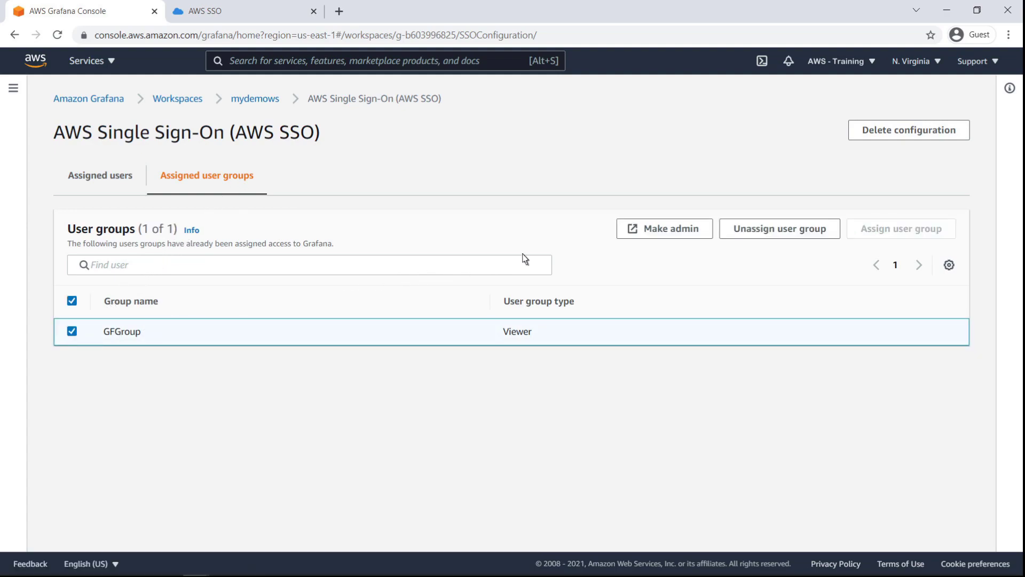
left_click(629, 234)
left_click(255, 99)
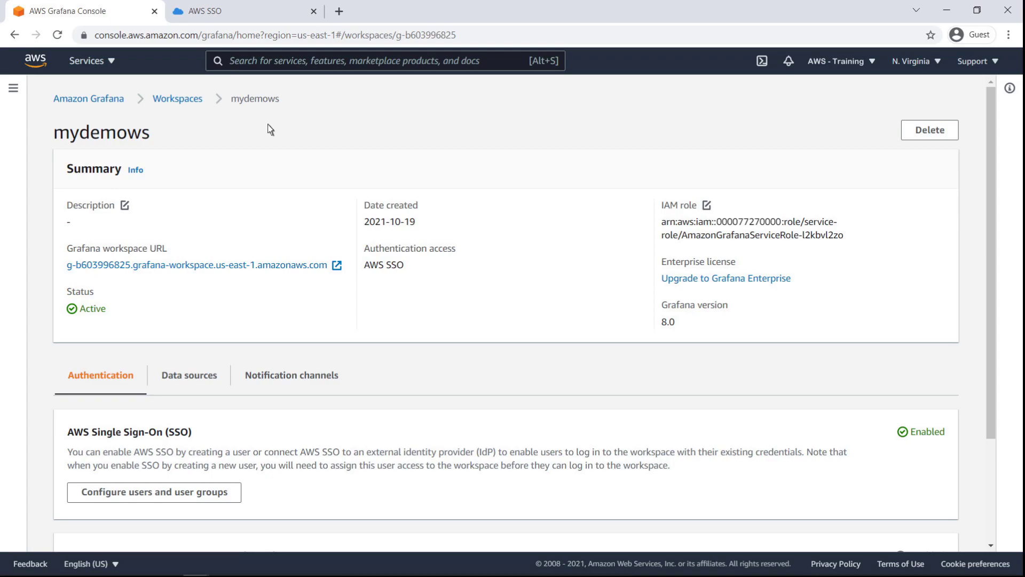
Step: Open the workspace URL and sign in via AWS SSO as user1 with the one-time password
left_click(213, 264)
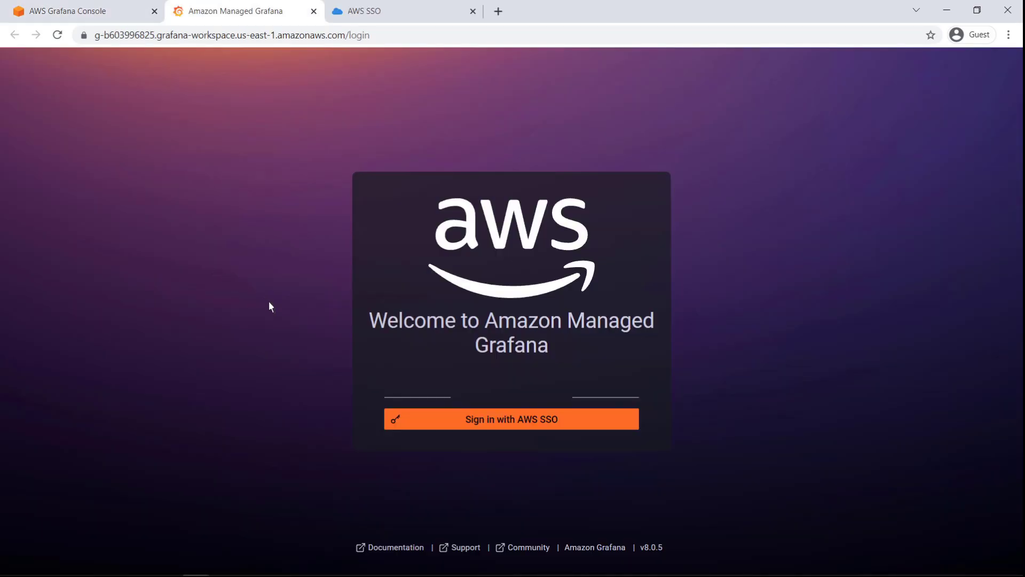
left_click(447, 419)
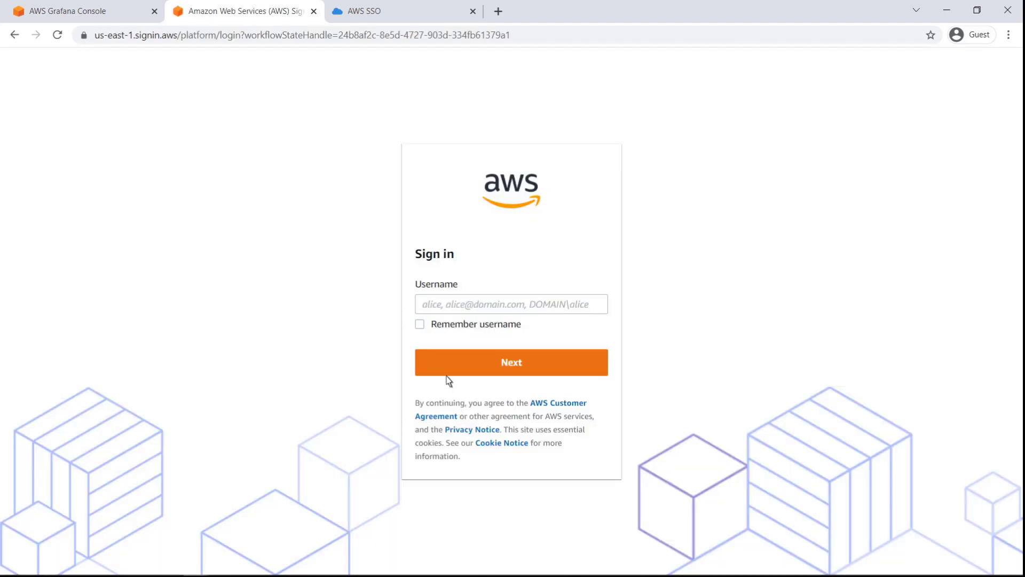
left_click(422, 308)
type("user1")
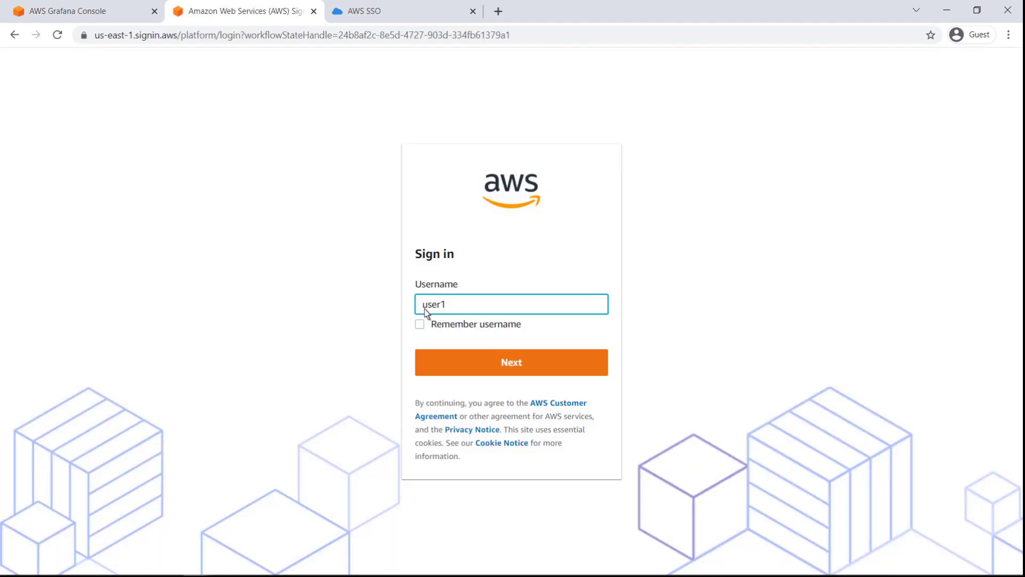
left_click(510, 364)
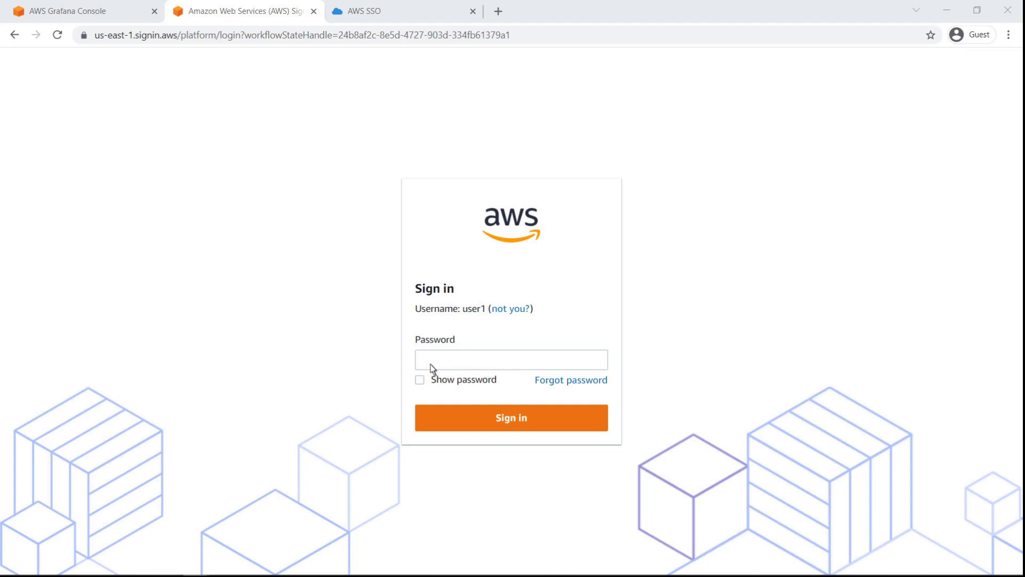
left_click(425, 364)
type("********")
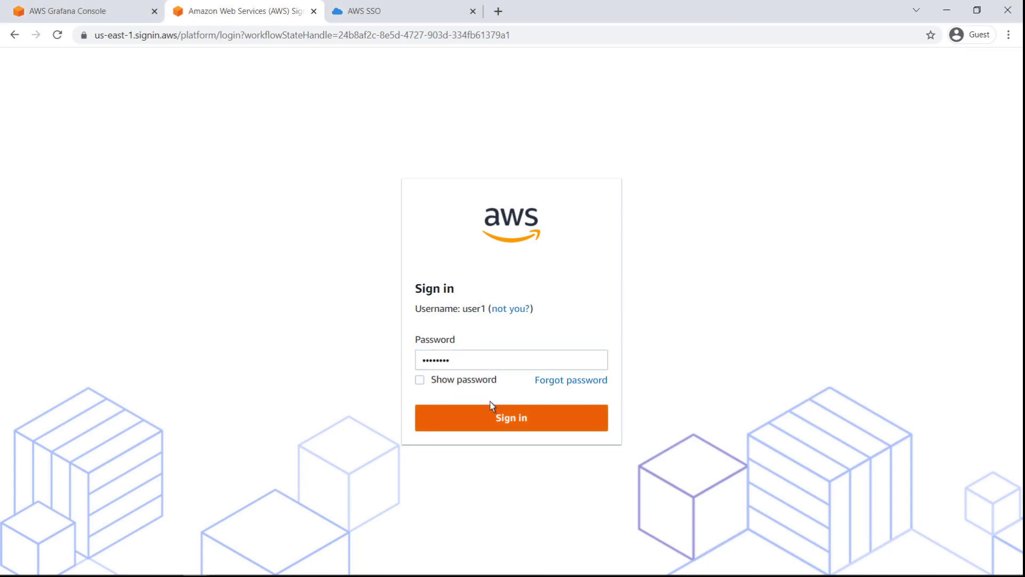
left_click(527, 423)
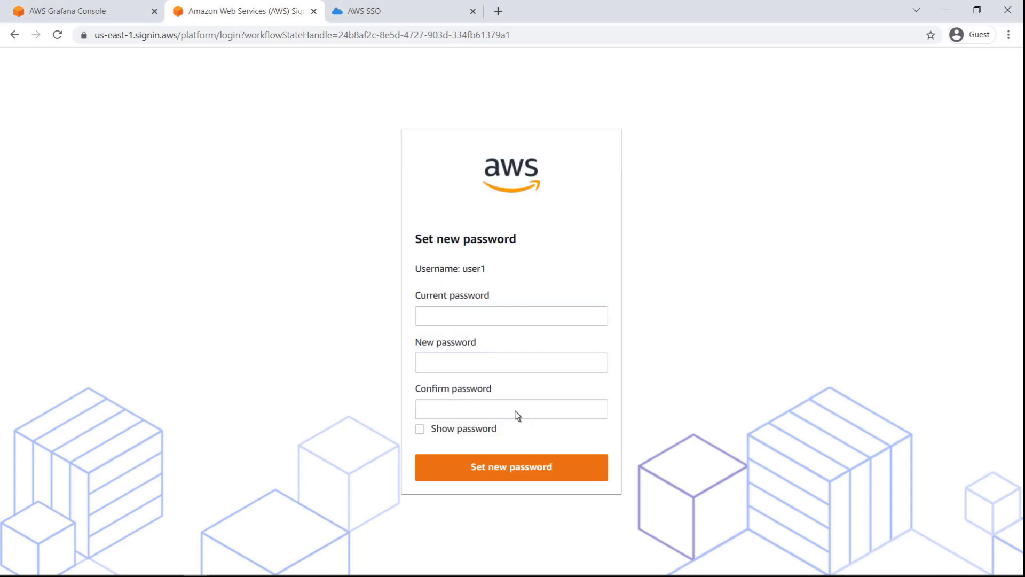
Step: Replace the one-time password with a new password and finish signing in
left_click(420, 318)
type("********")
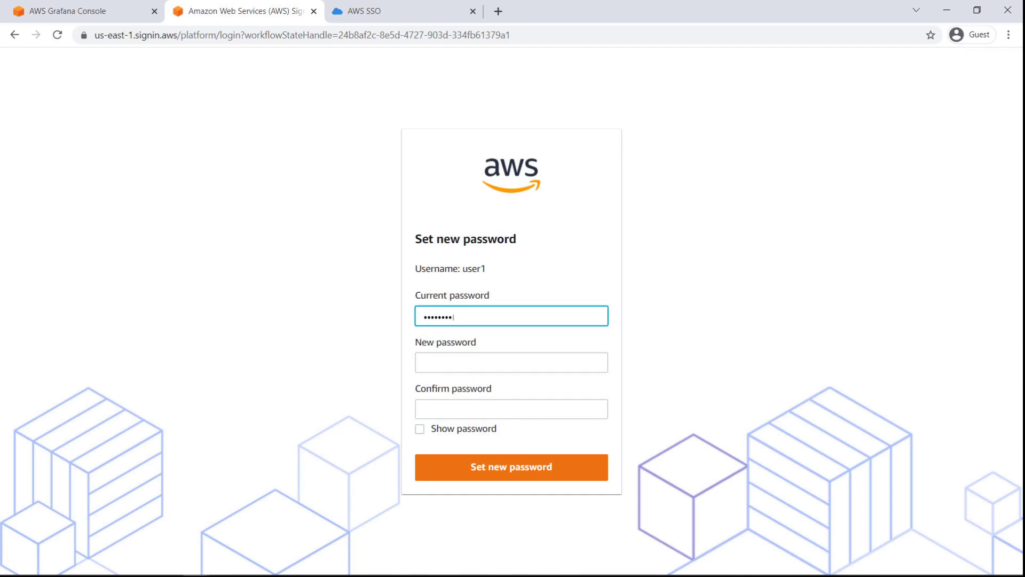
key("Tab")
type("*********")
key("Tab")
type("****")
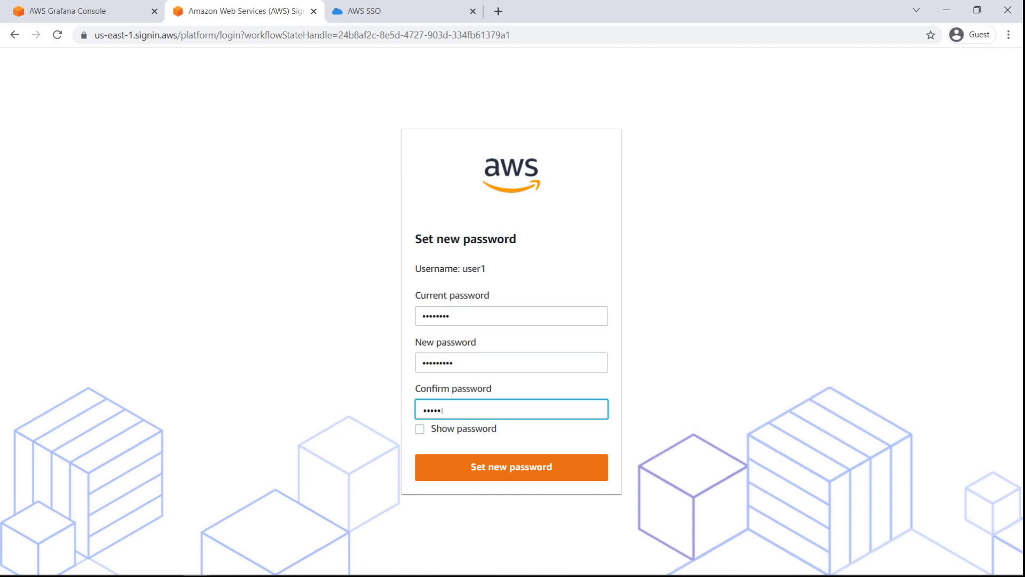
type("*****")
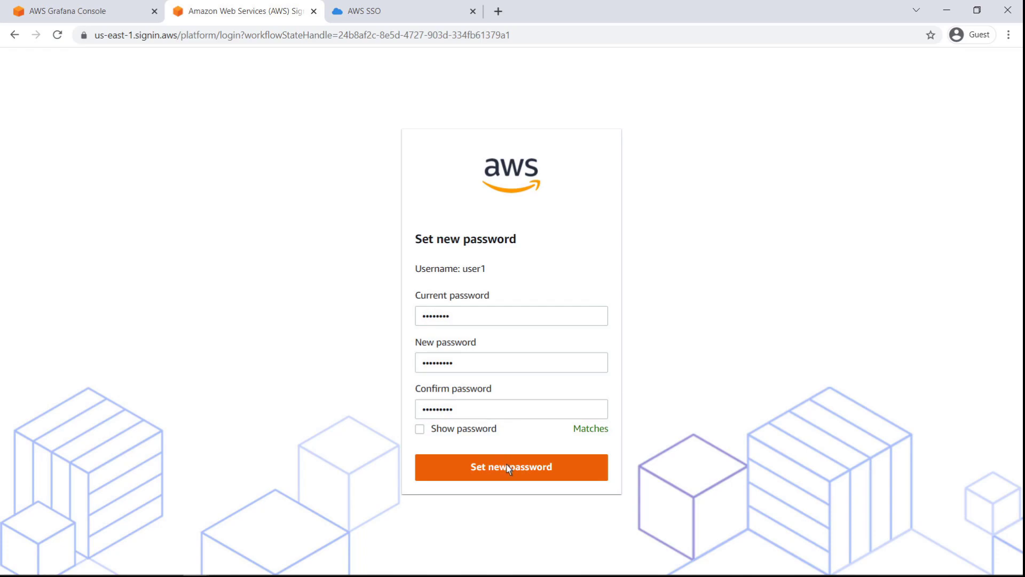
left_click(509, 469)
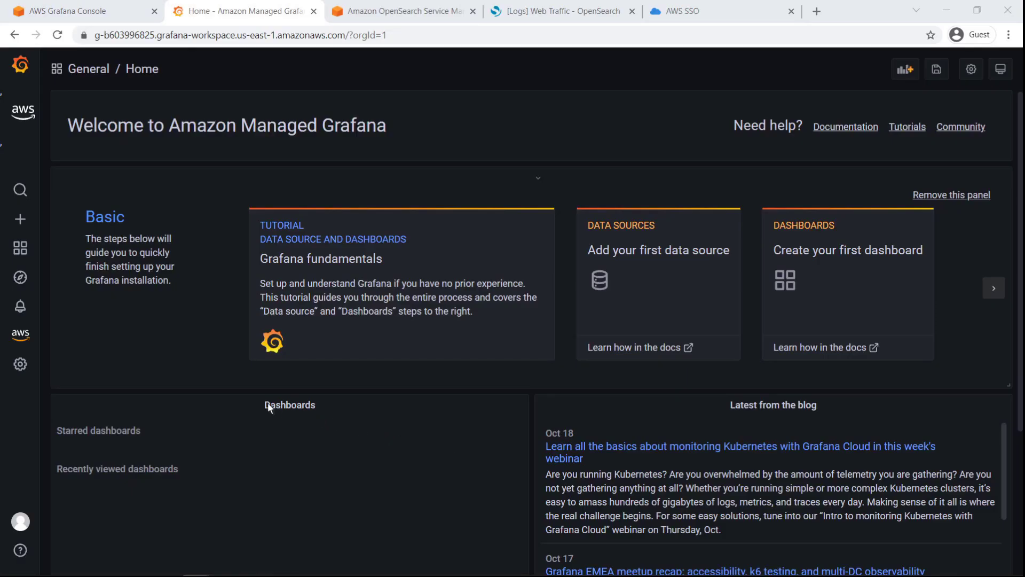
mouse_move(20, 334)
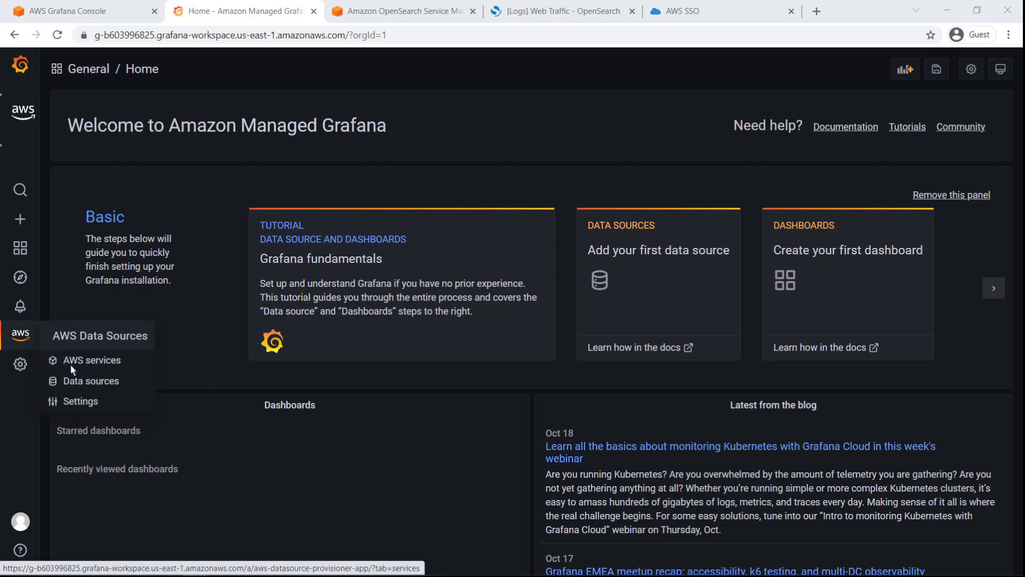
Step: Add the myamgdemo Amazon OpenSearch Service domain in US East (N. Virginia) as a data source
left_click(109, 384)
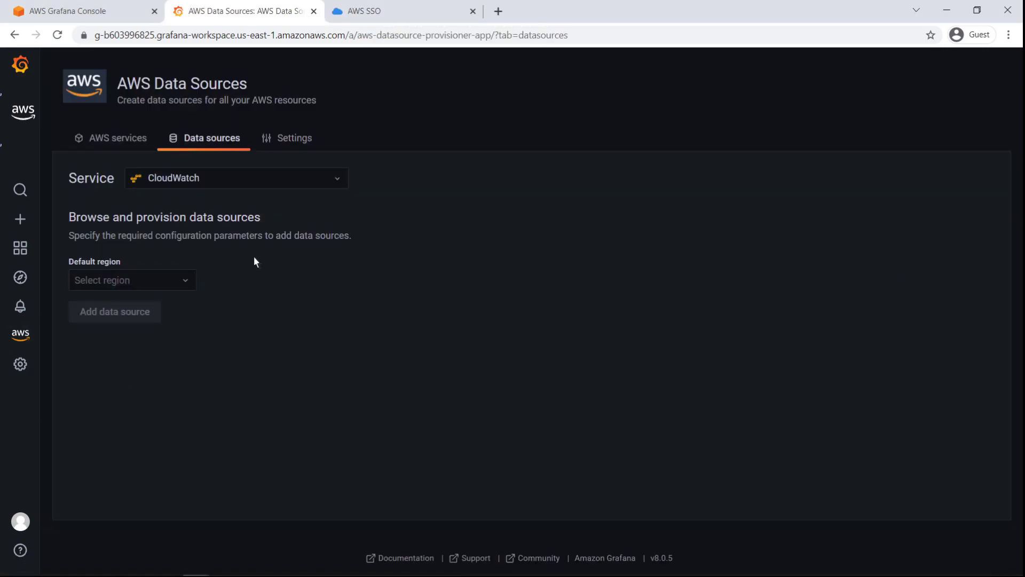
left_click(334, 180)
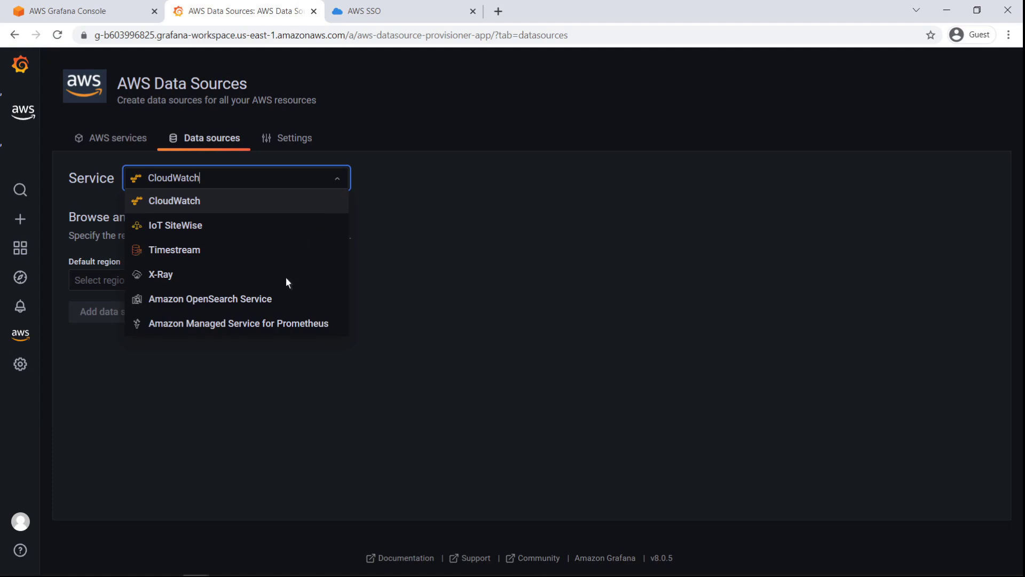
left_click(272, 300)
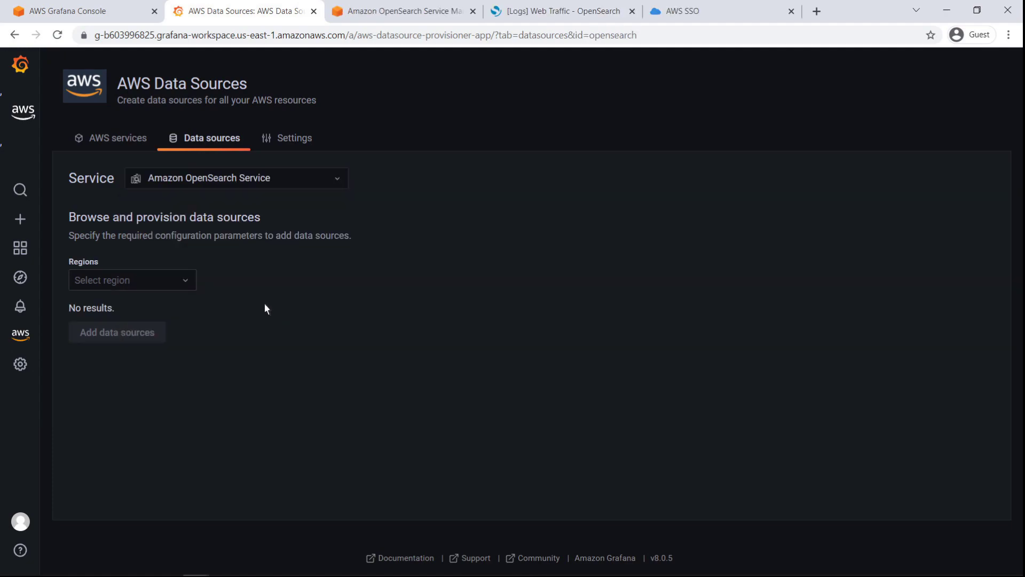
left_click(183, 284)
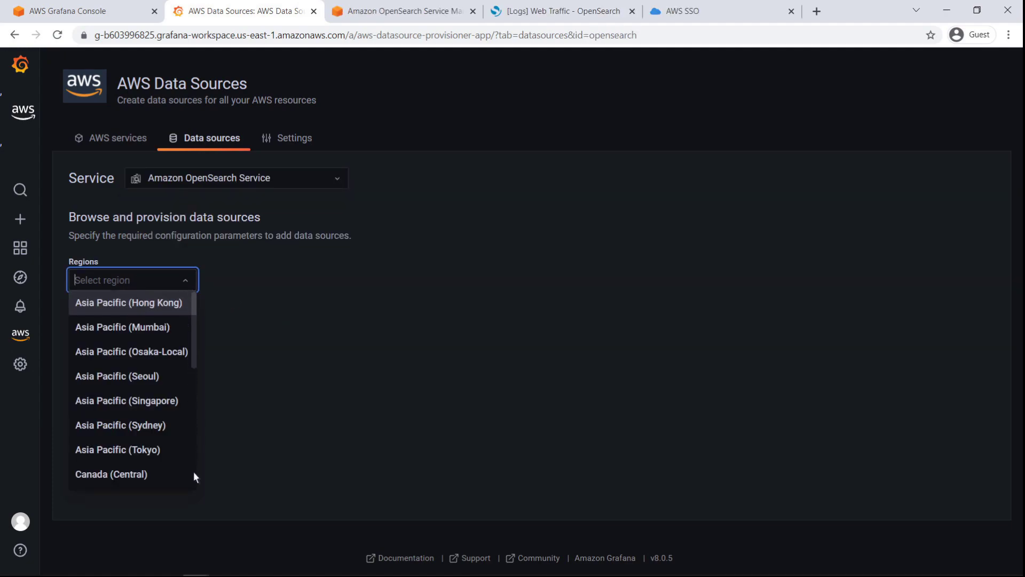
scroll(194, 474, "down", 5)
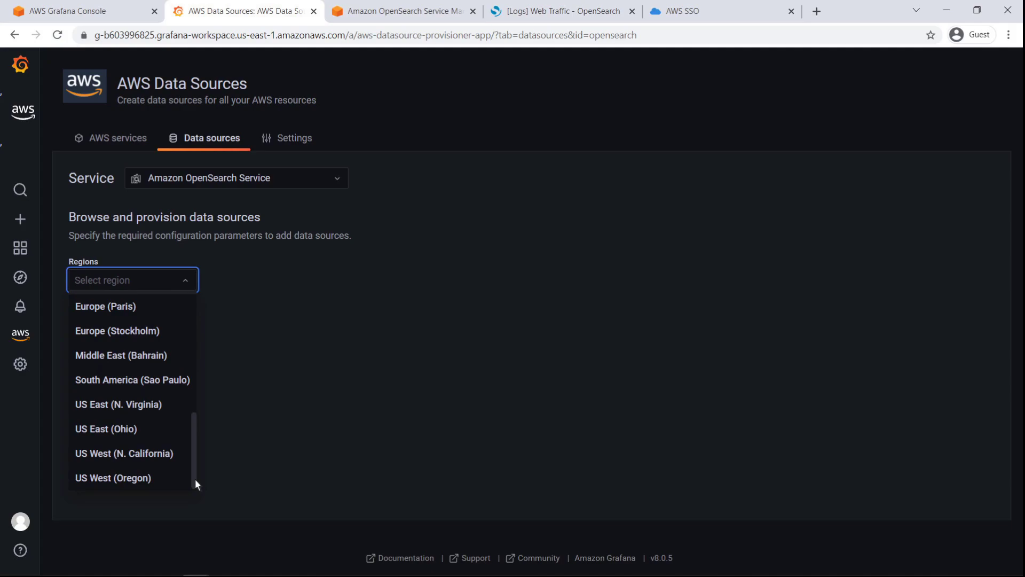
left_click(157, 406)
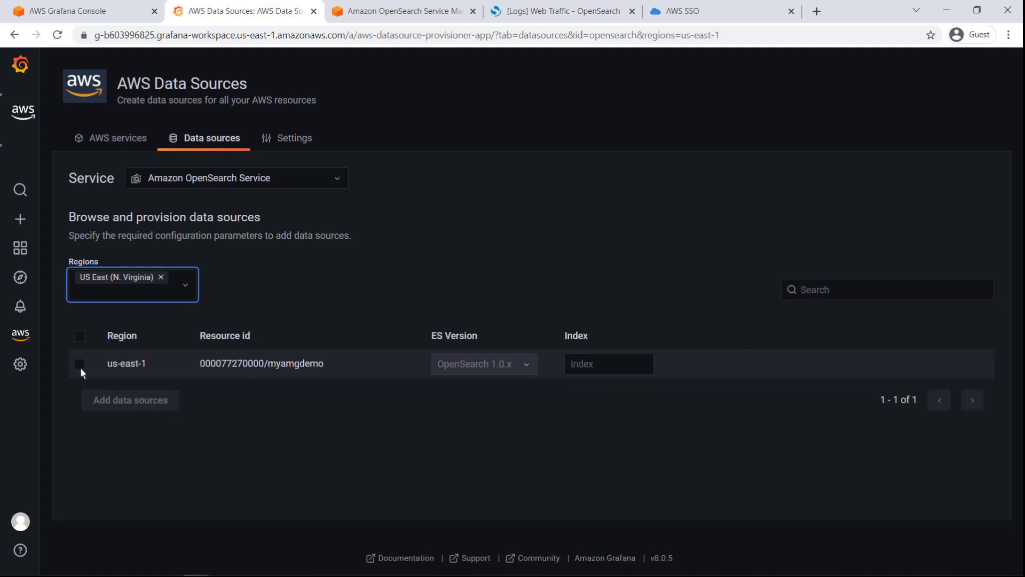
left_click(79, 364)
left_click(168, 402)
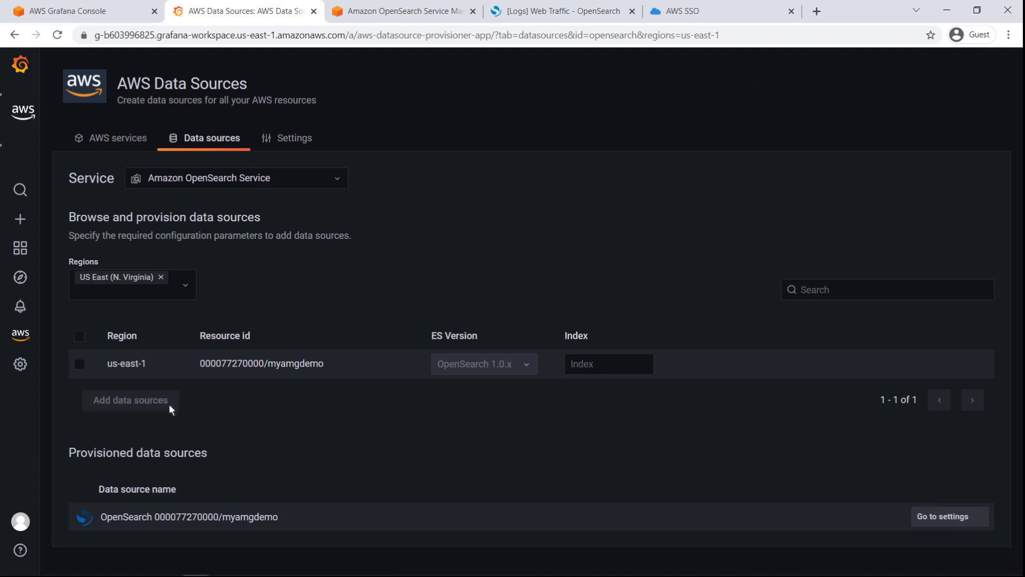
Step: Enable basic auth, set index opensearch_dashboards_sample_data_logs, and save and test the data source
left_click(922, 517)
left_click(230, 331)
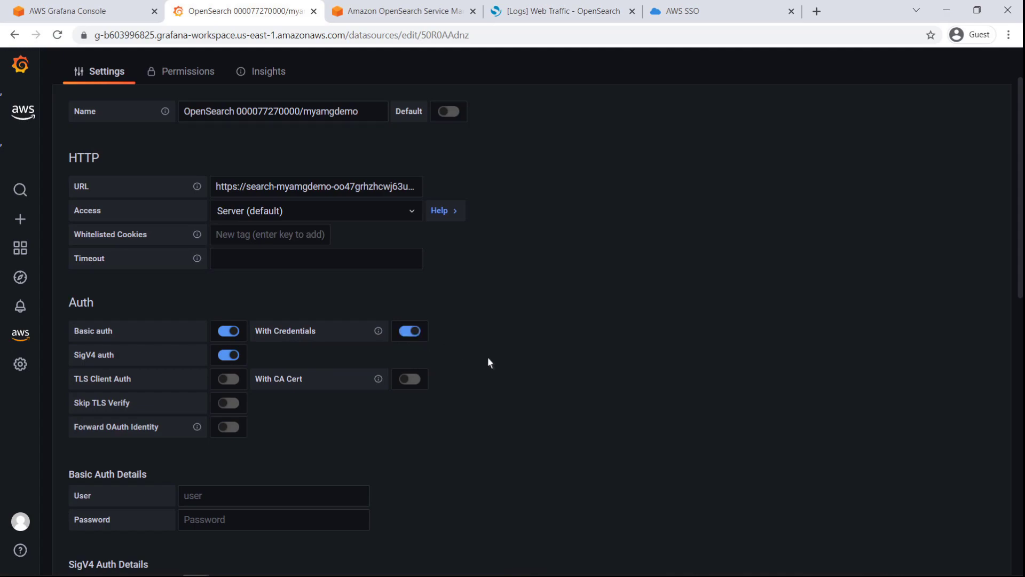
scroll(1017, 528, "down", 2)
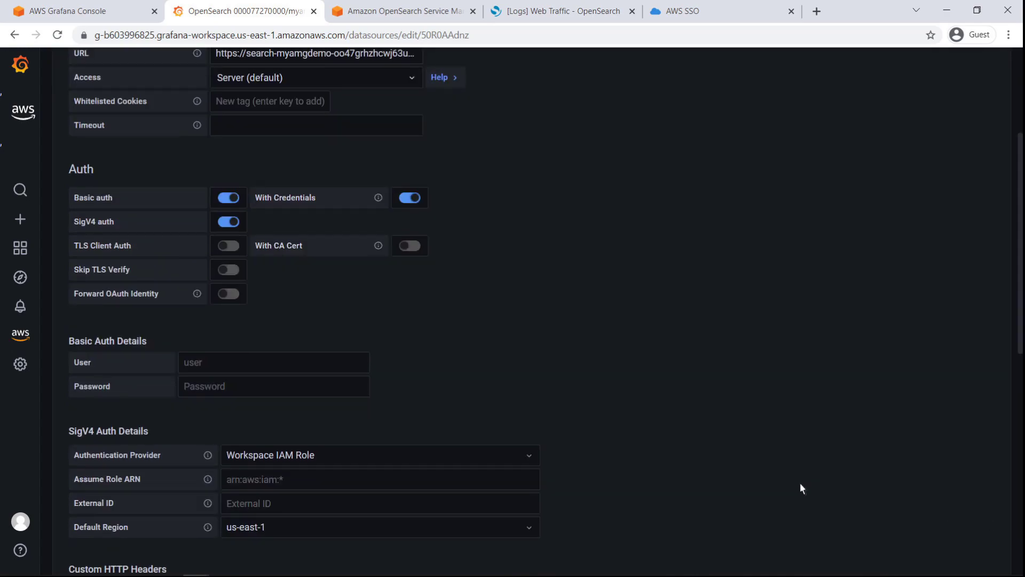
left_click(188, 368)
type("admin")
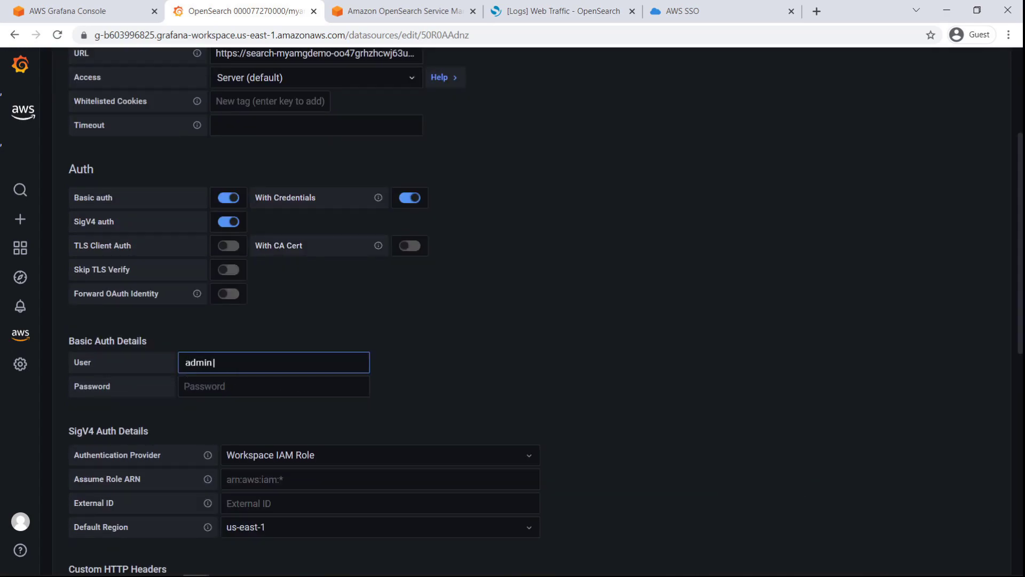
key("Tab")
type("*********")
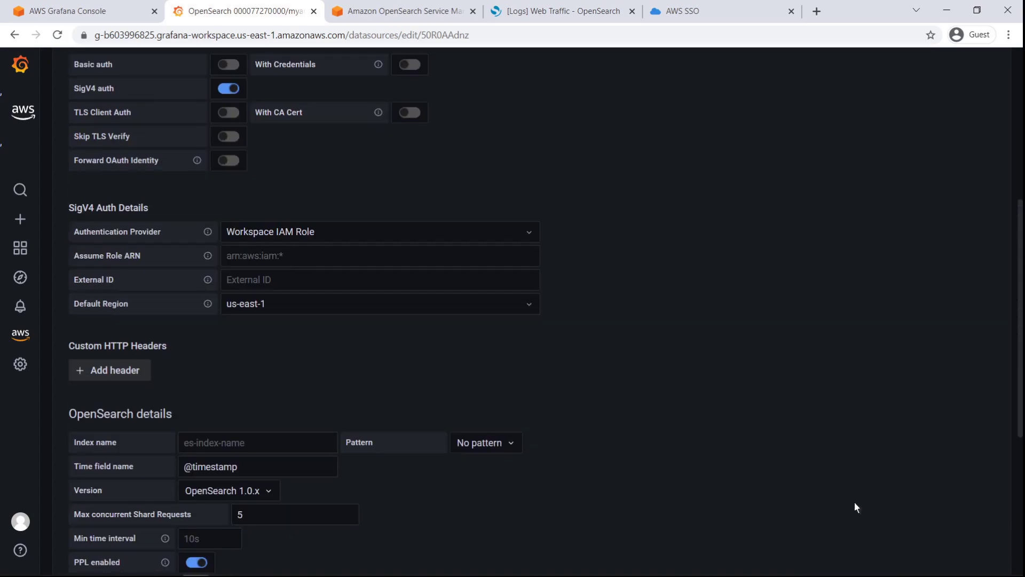
left_click(184, 445)
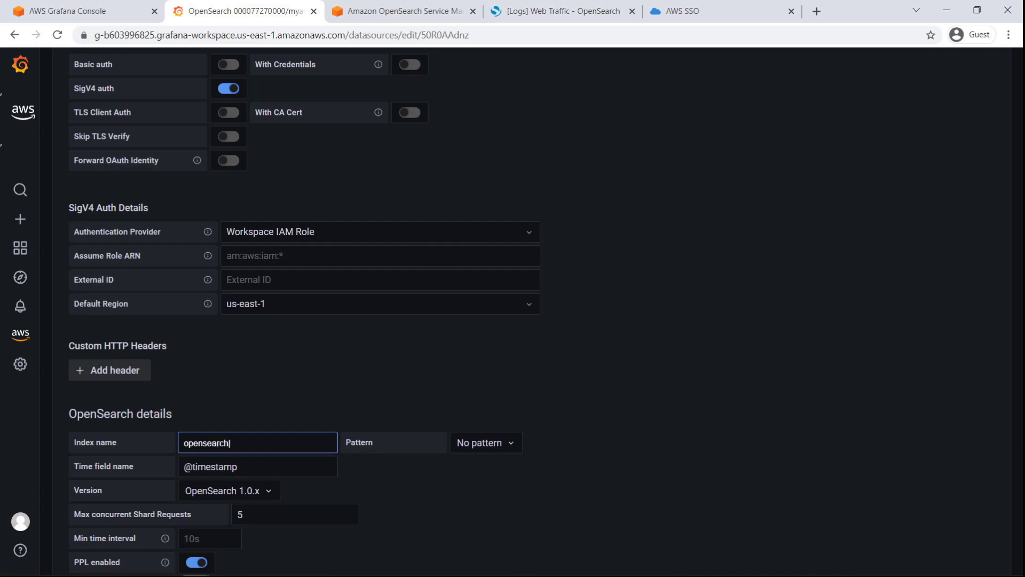
type("opensearch_dashboards_sample_data_logs")
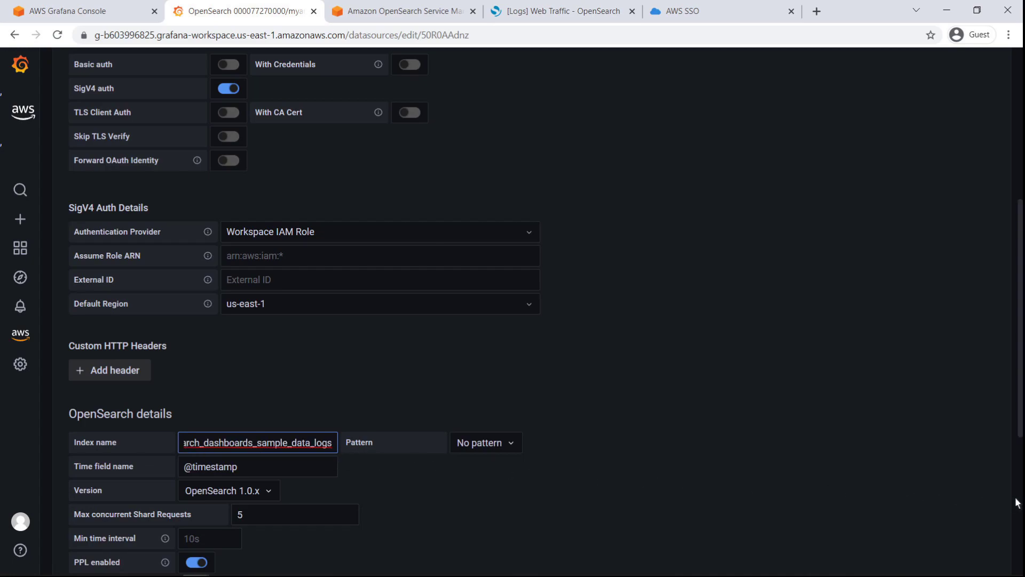
left_click(1018, 502)
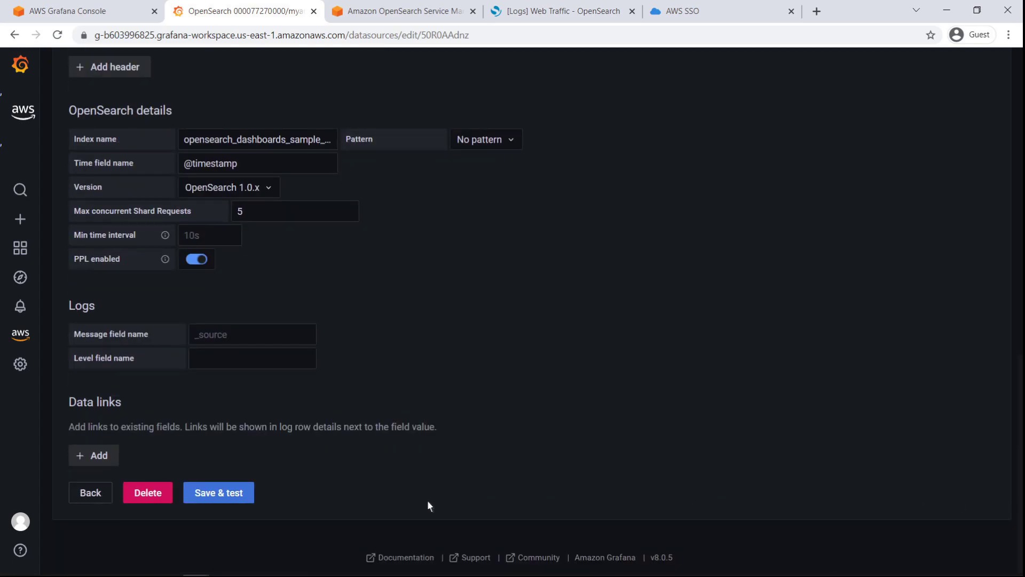
left_click(239, 502)
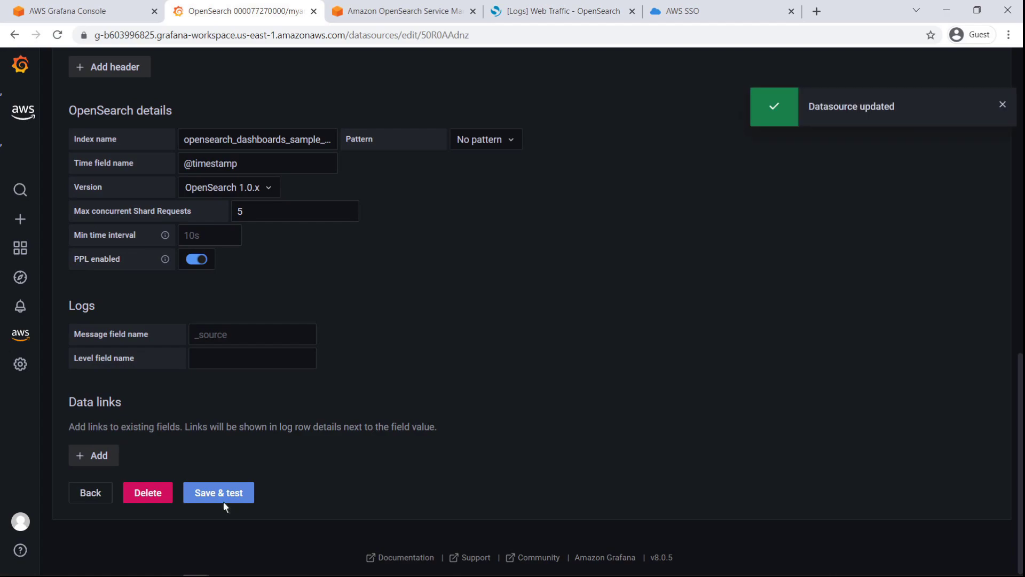
mouse_move(20, 218)
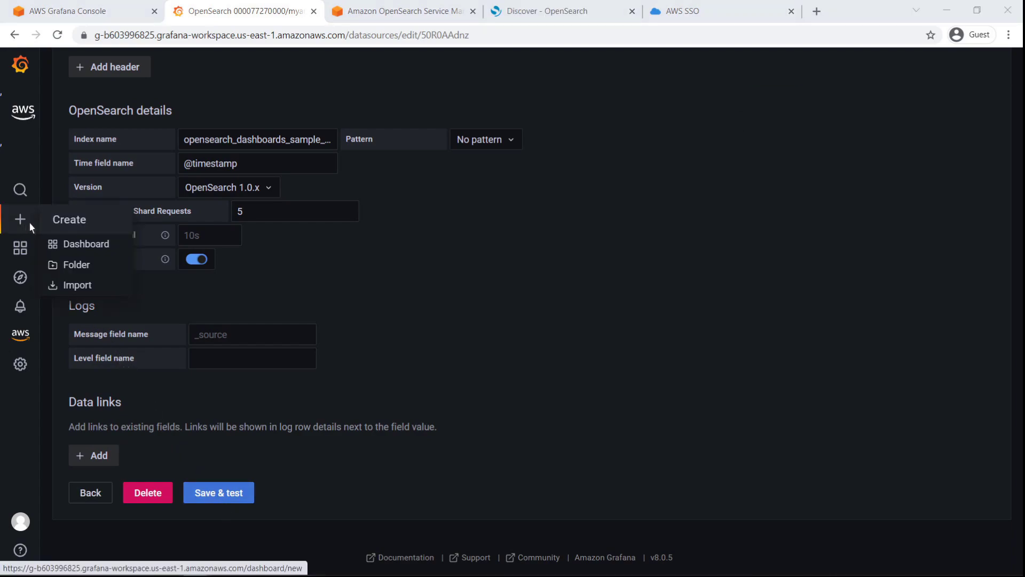
Step: Start a new dashboard with an empty panel querying the OpenSearch data source
left_click(83, 225)
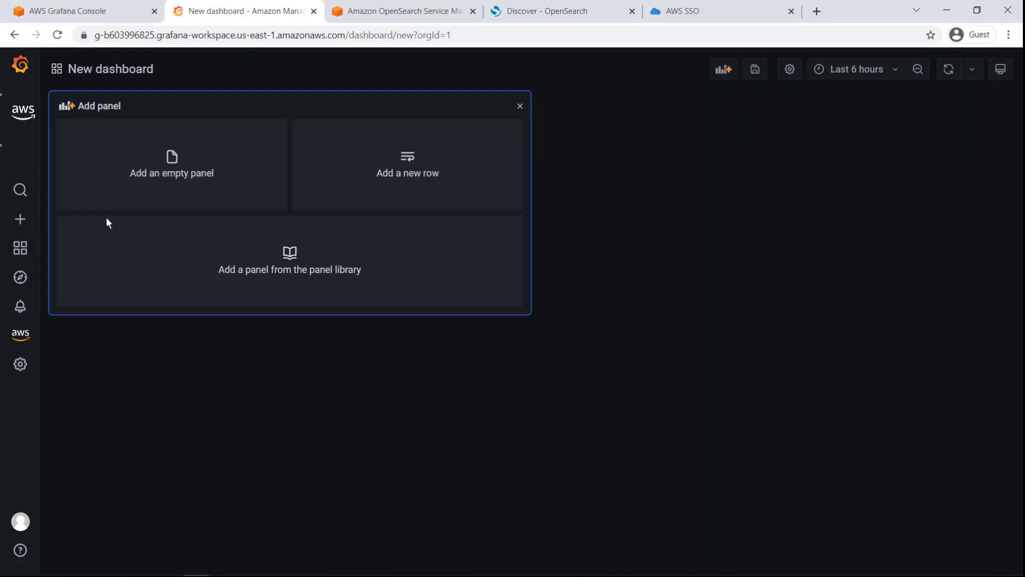
left_click(203, 186)
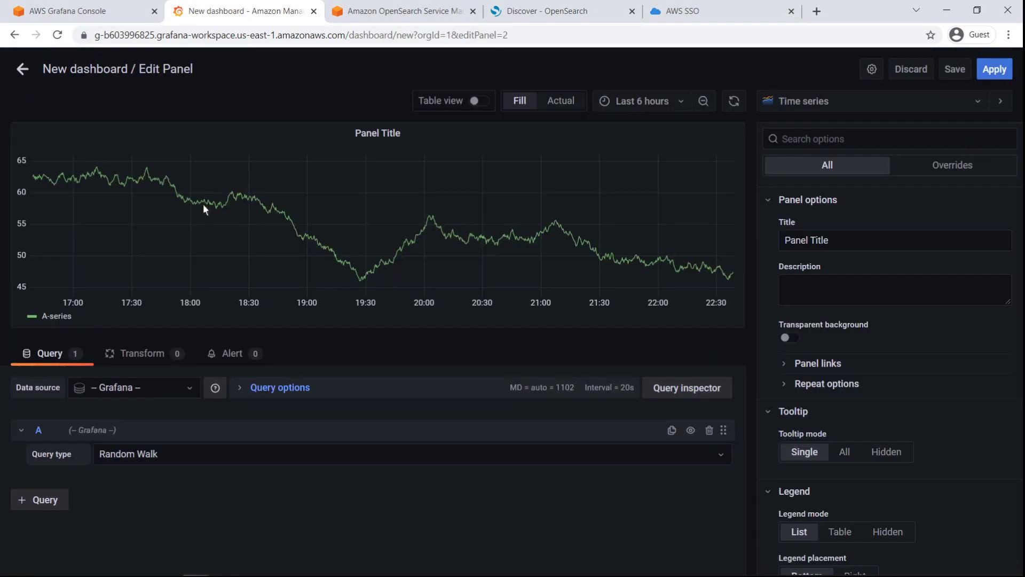
left_click(188, 389)
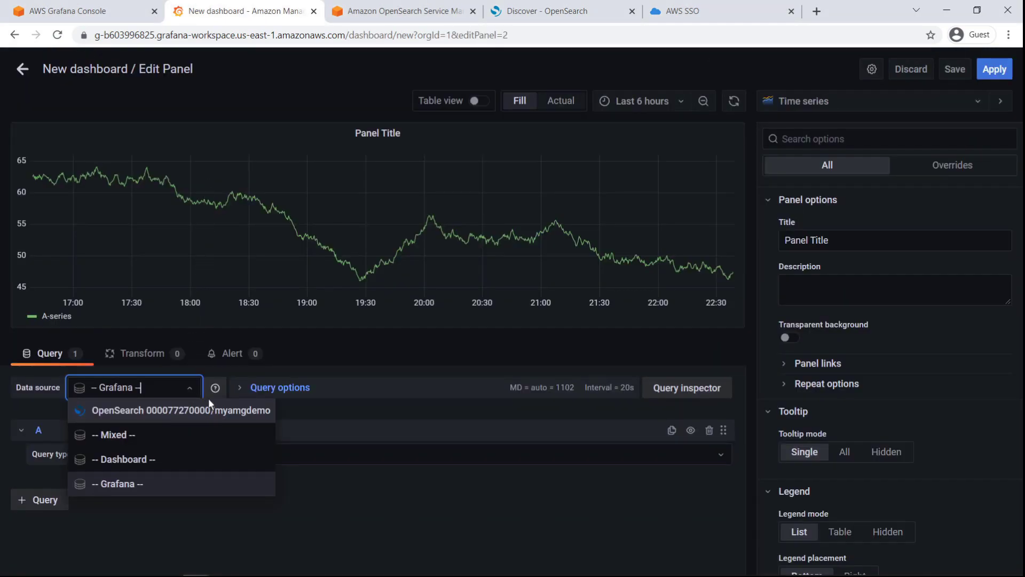
left_click(251, 412)
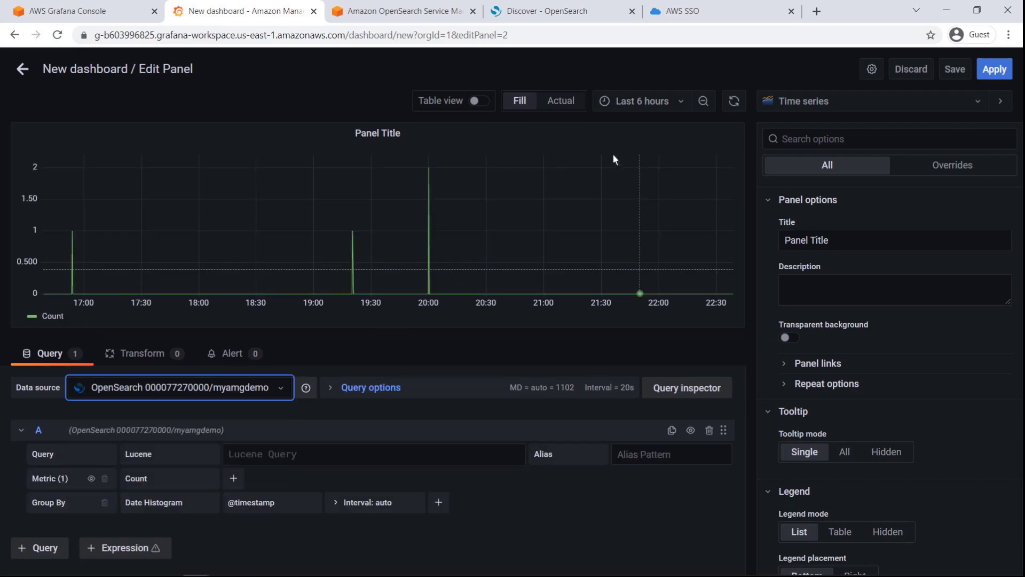
Step: Set the panel time range to the last 7 days and return to the dashboard
left_click(682, 102)
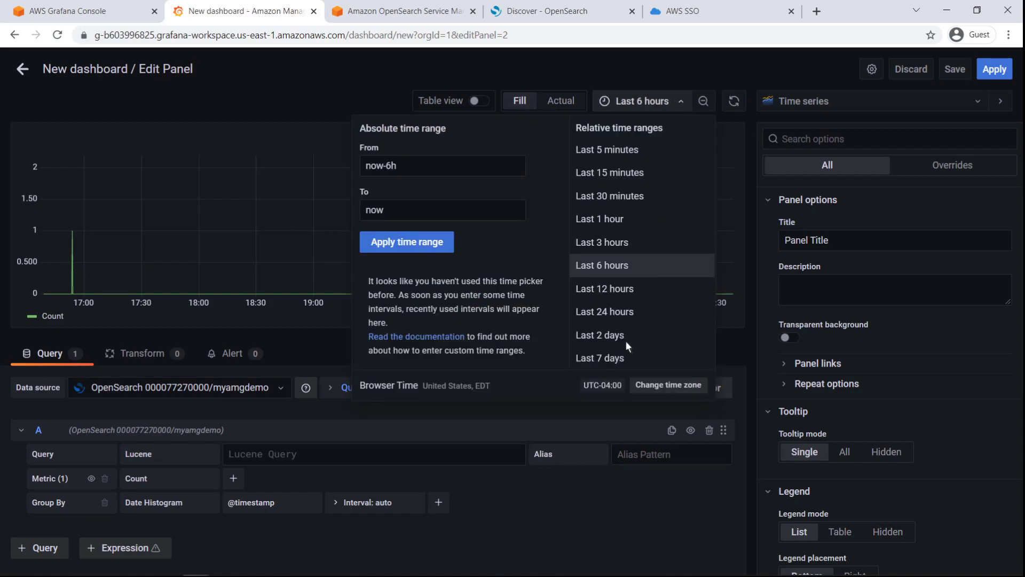
left_click(621, 360)
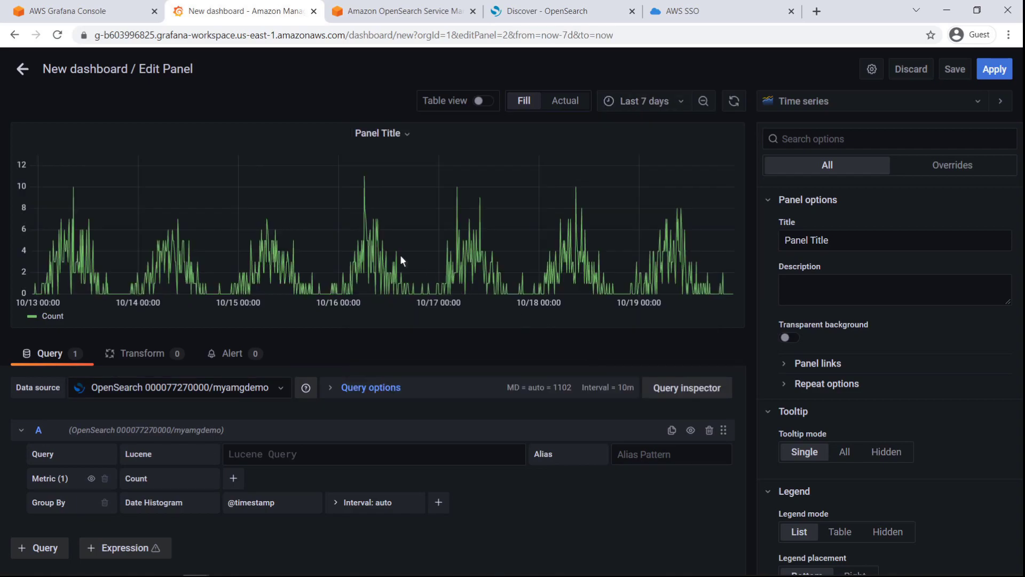
left_click(25, 73)
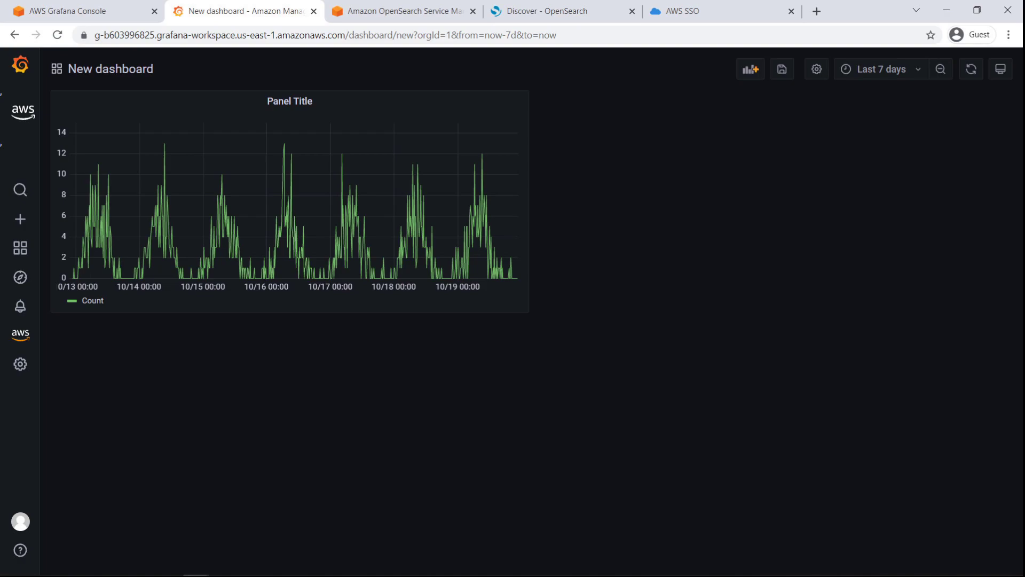